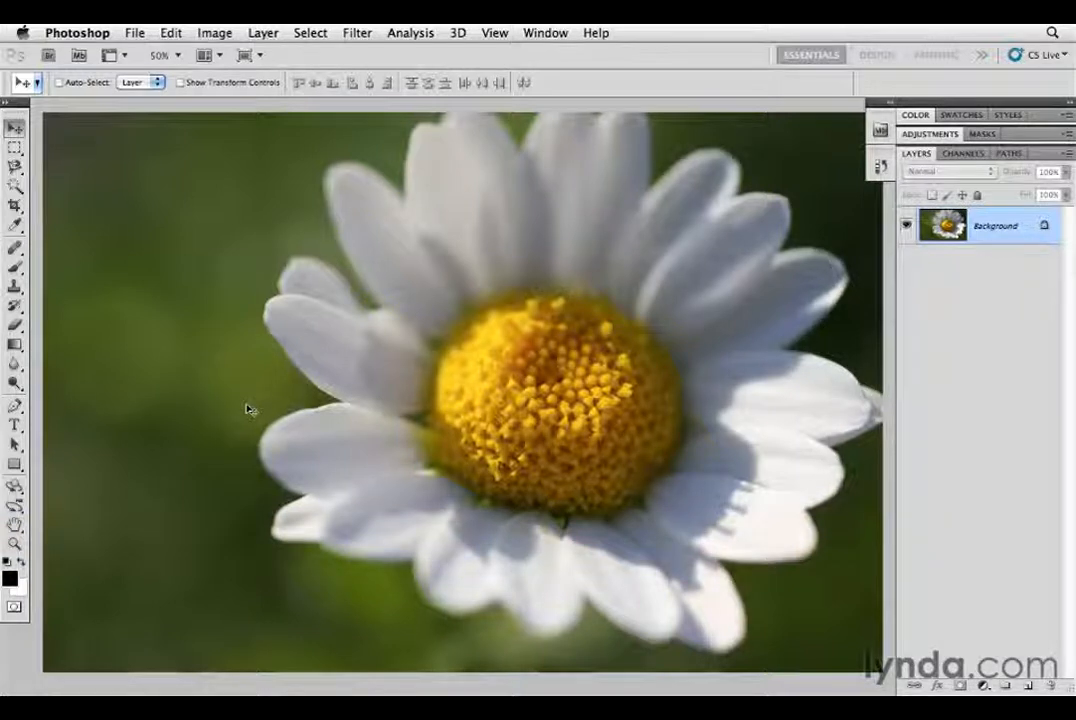
{"action": "key", "text": "t"}
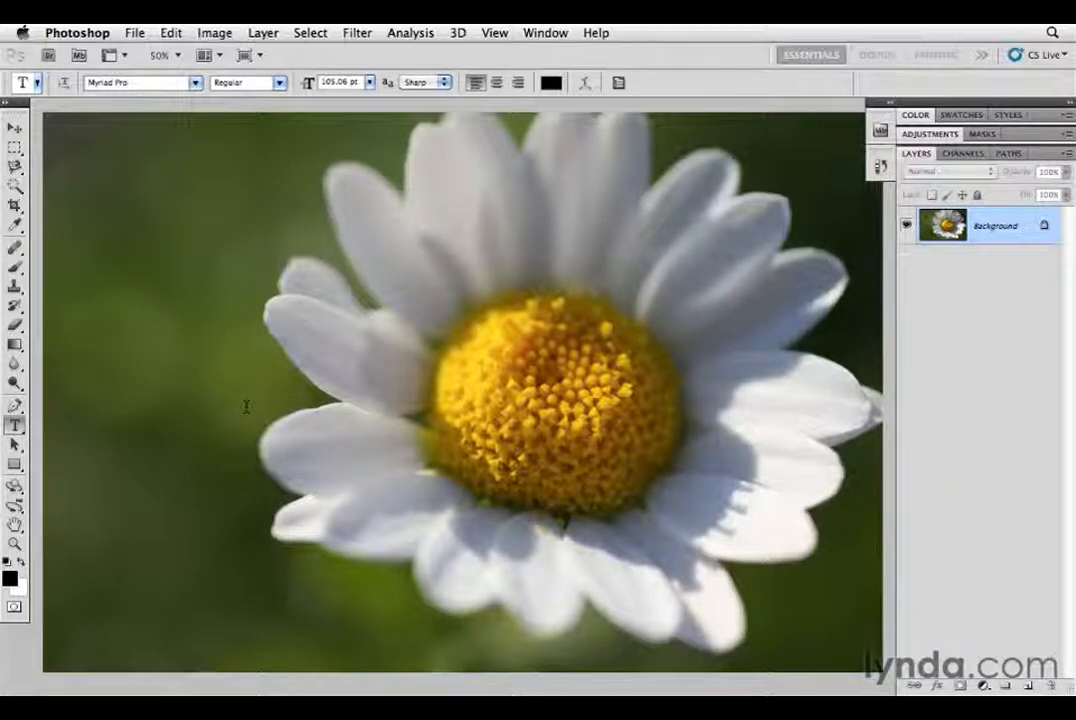
{"action": "left_click", "coordinate": [104, 184]}
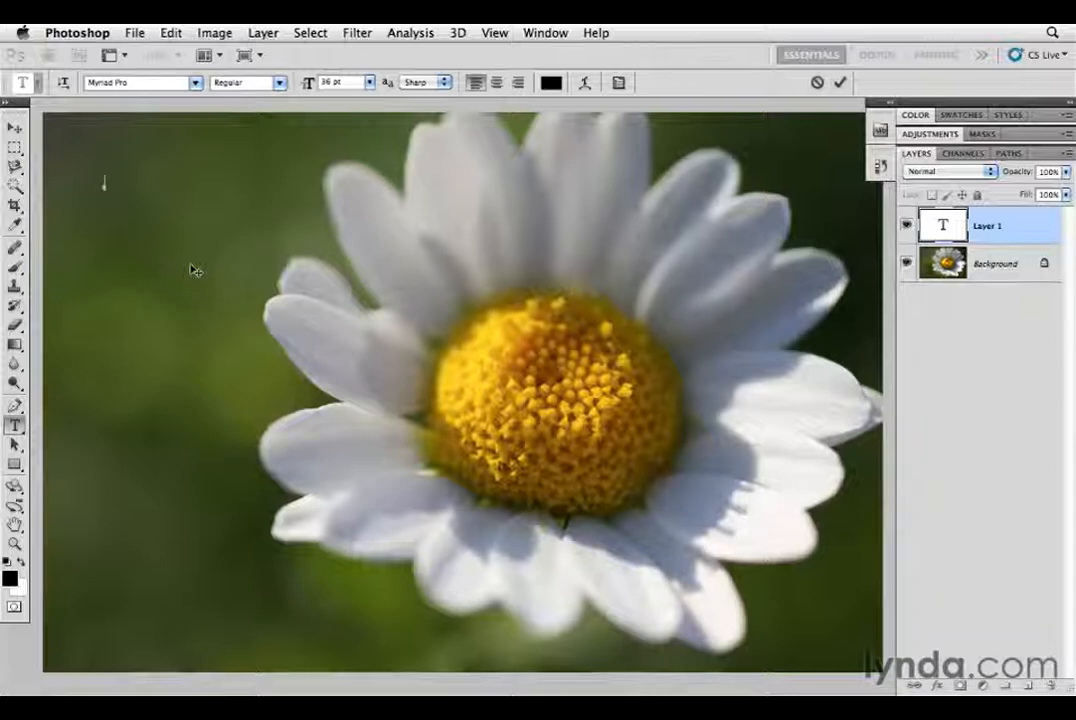
{"action": "type", "text": "Photoshop loves me."}
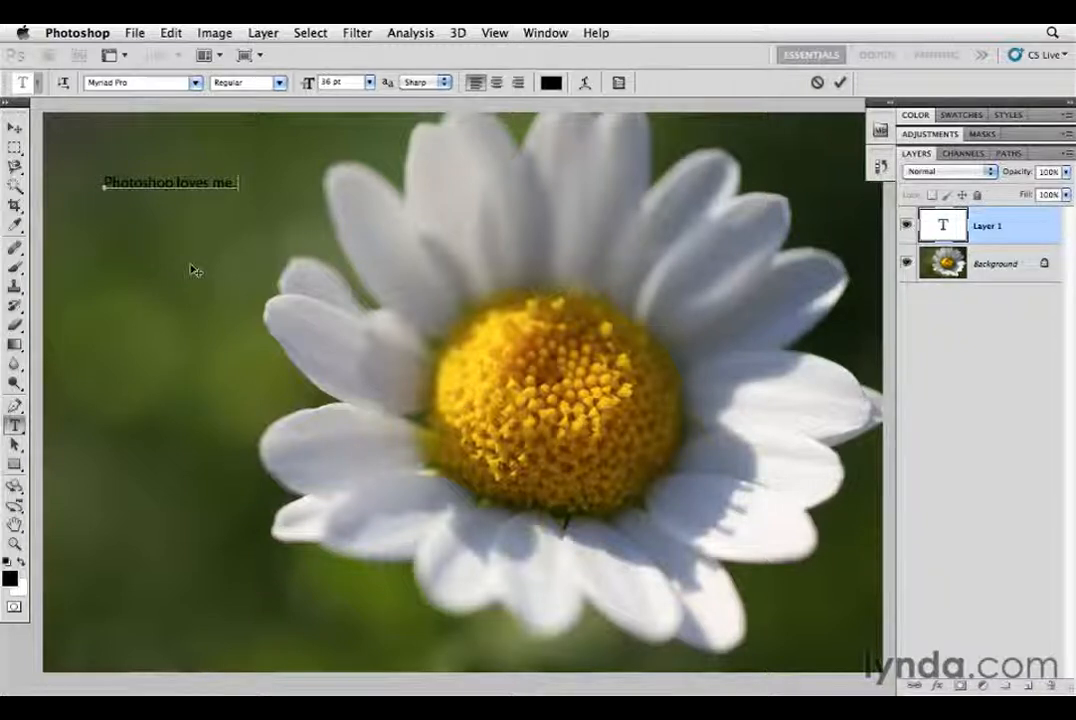
{"action": "type", "text": "sjfksjflisljflsaif lkjs lfkjs lfkj sljf lskjd fl"}
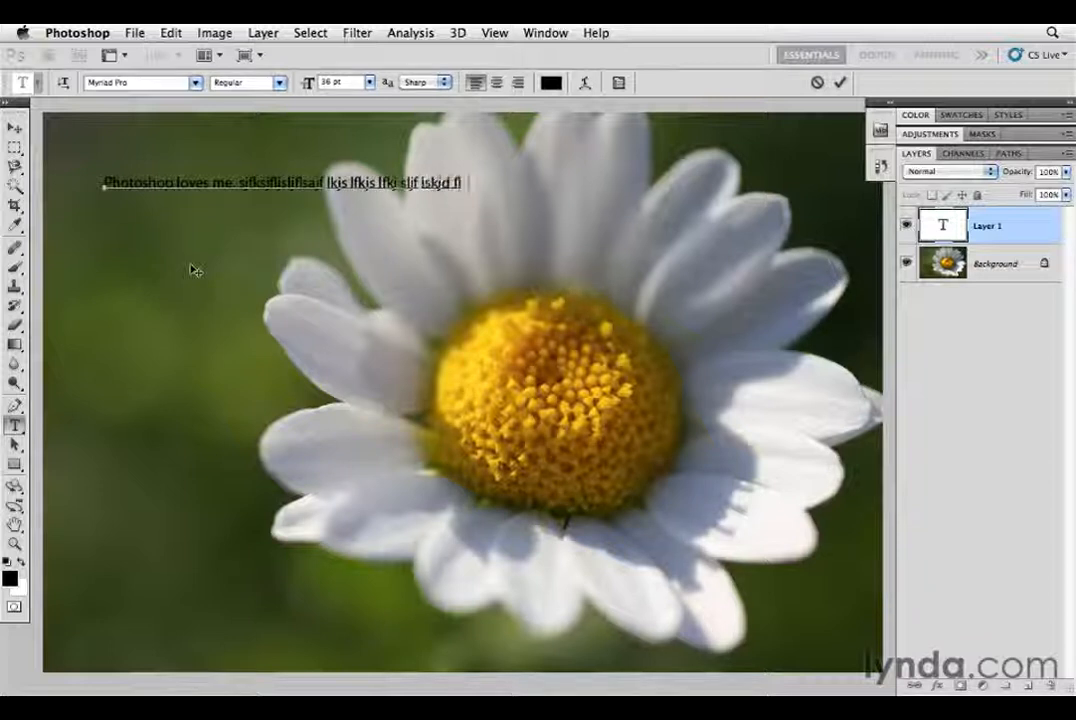
{"action": "type", "text": "ksj flksj flksj flksj flksj flksj"}
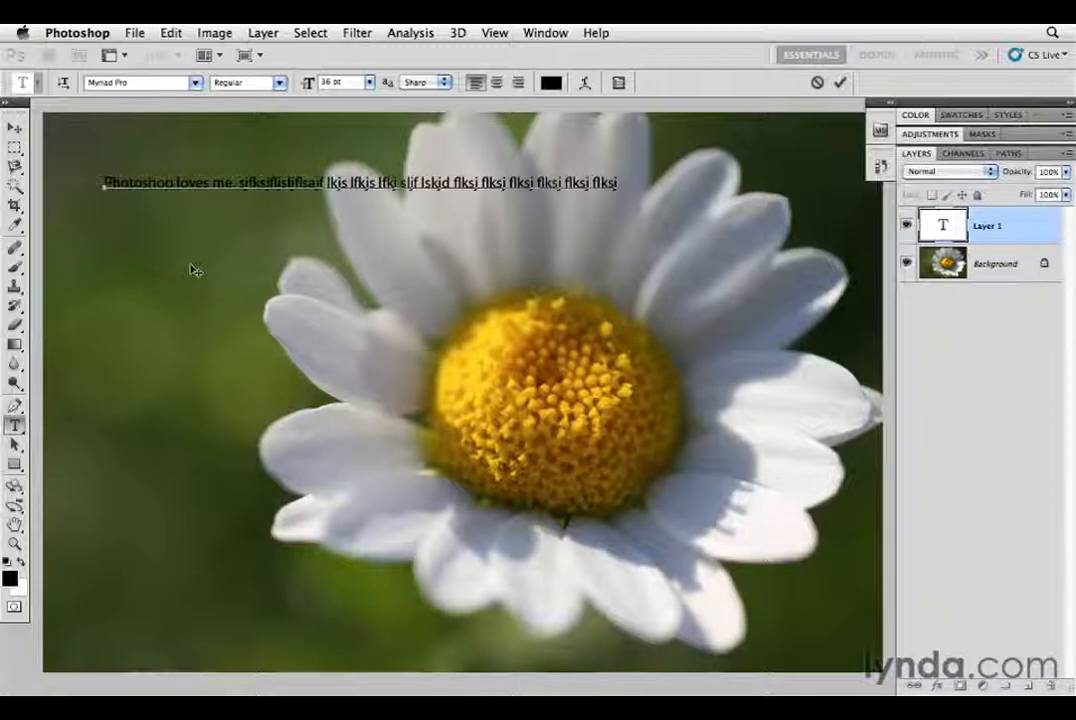
{"action": "key", "text": "Escape"}
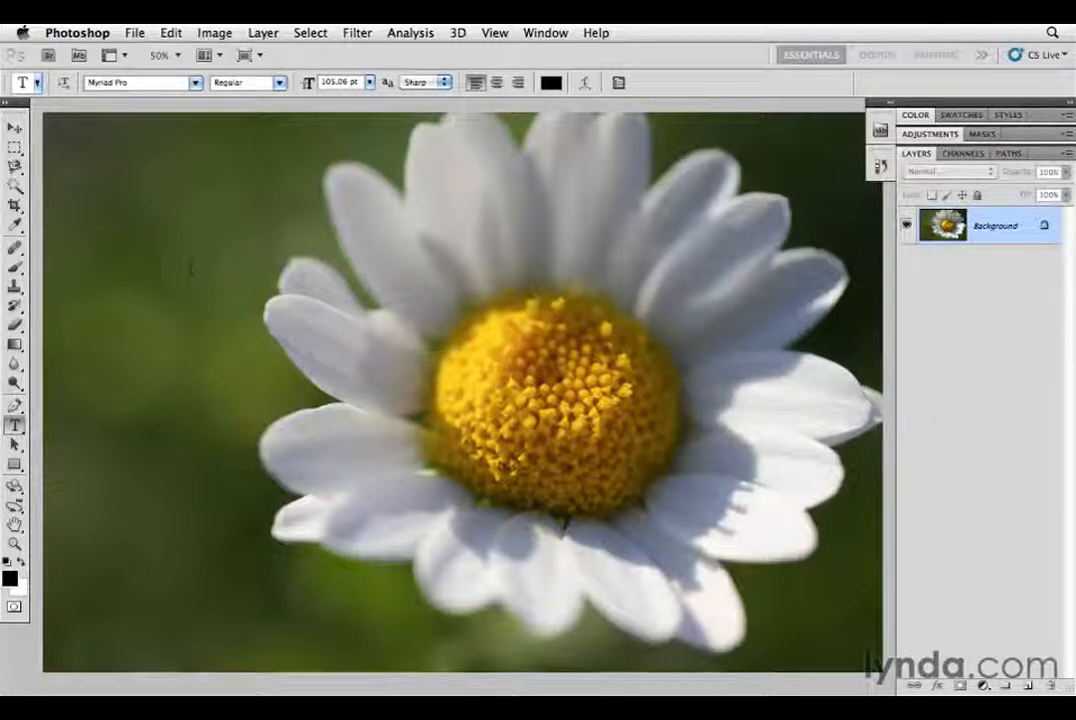
Add point text in the image's upper-left area reading "Photoshop loves me," and on a second line "Photoshop loves me not.".
{"action": "left_click", "coordinate": [99, 185]}
{"action": "type", "text": "Photoshop los"}
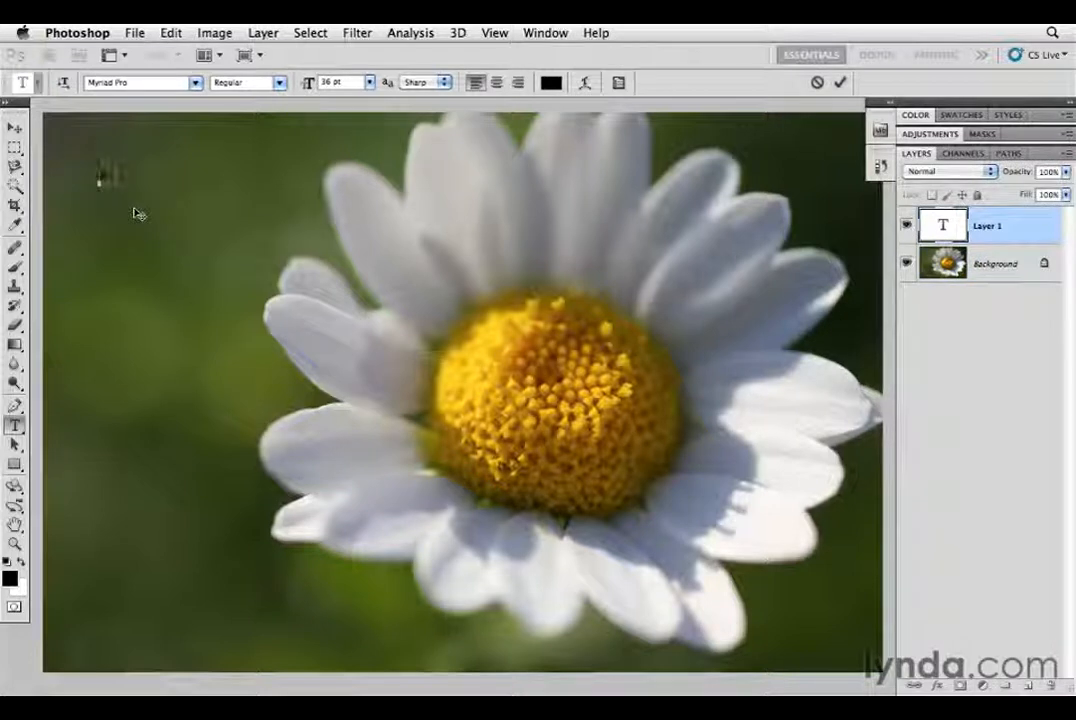
{"action": "type", "text": "es me."}
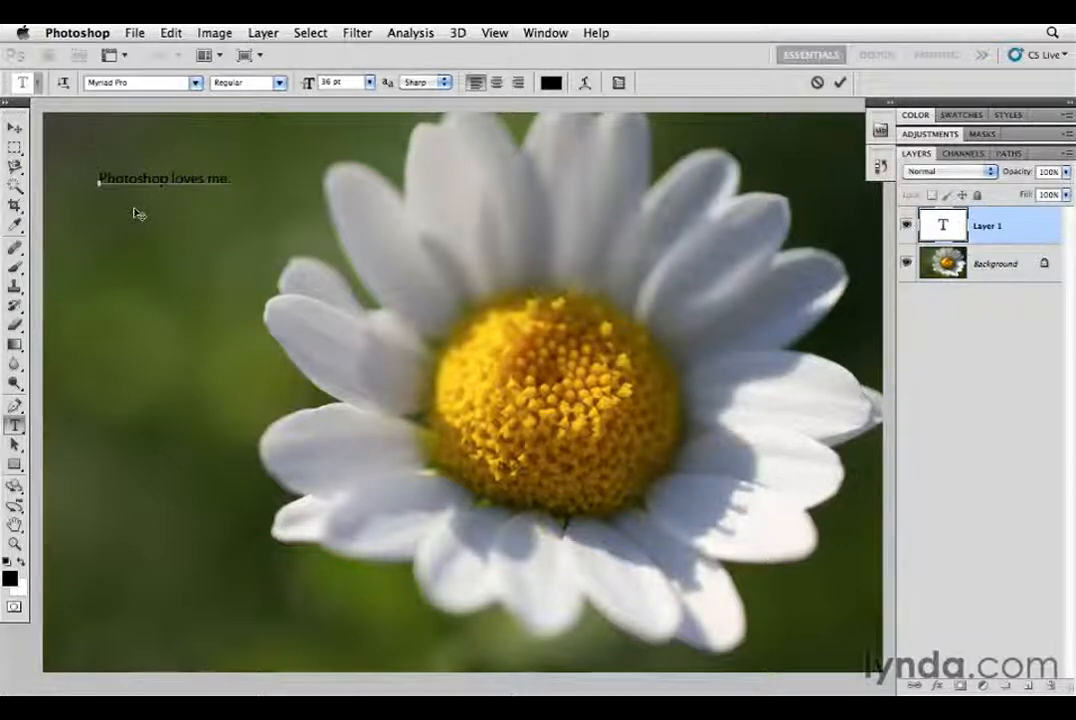
{"action": "key", "text": "Return"}
{"action": "type", "text": "Photoshop love"}
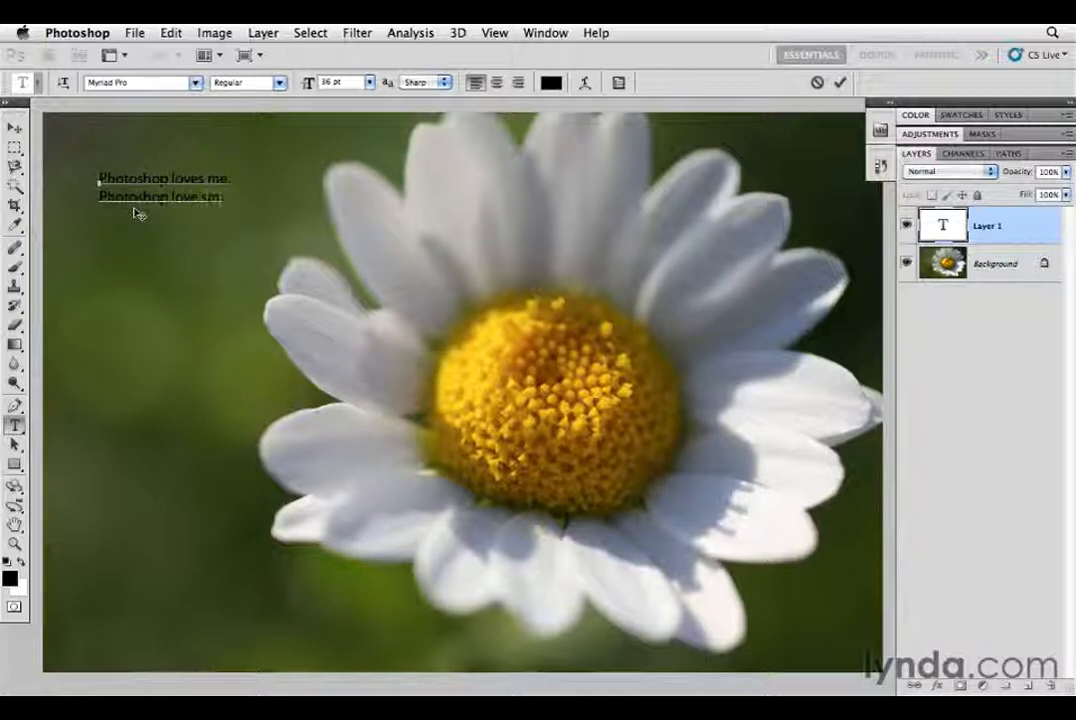
{"action": "type", "text": "s me not."}
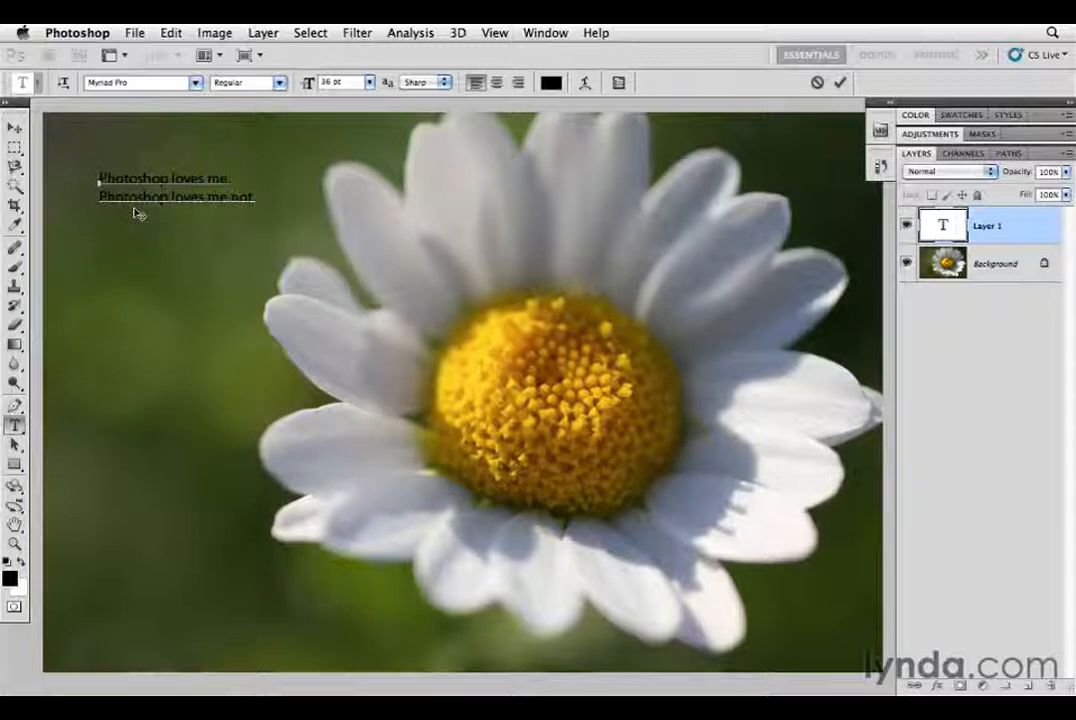
{"action": "key", "text": "super+Return"}
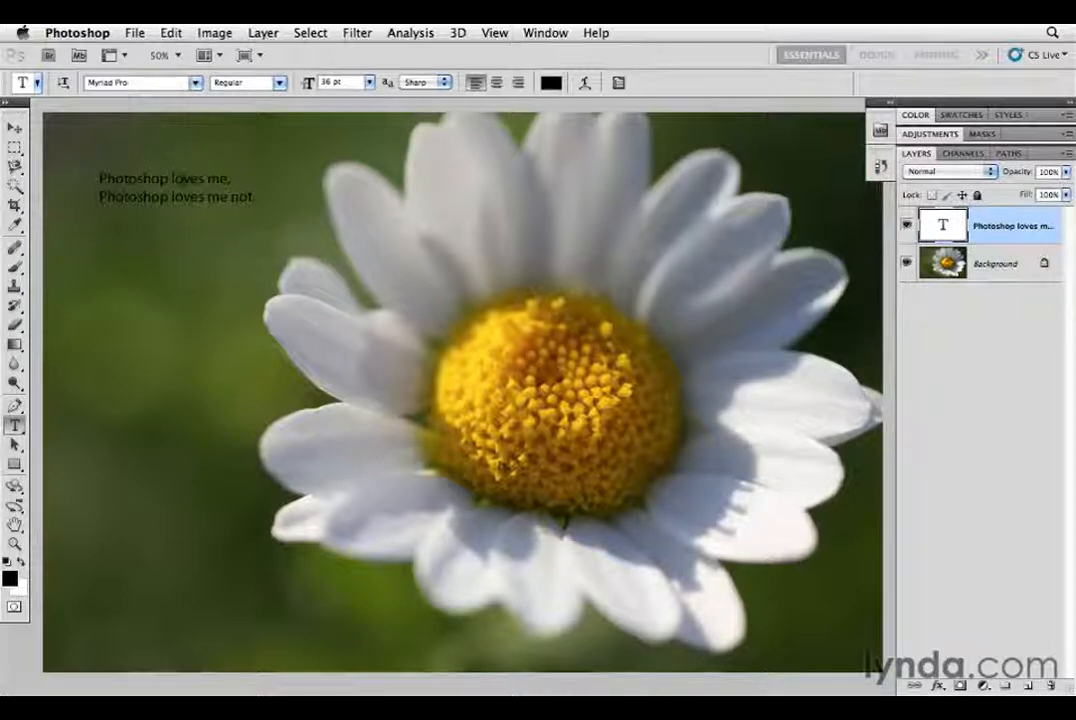
Reopen the text layer for editing, select the word "loves" in each line, and leave text editing.
{"action": "double_click", "coordinate": [188, 179]}
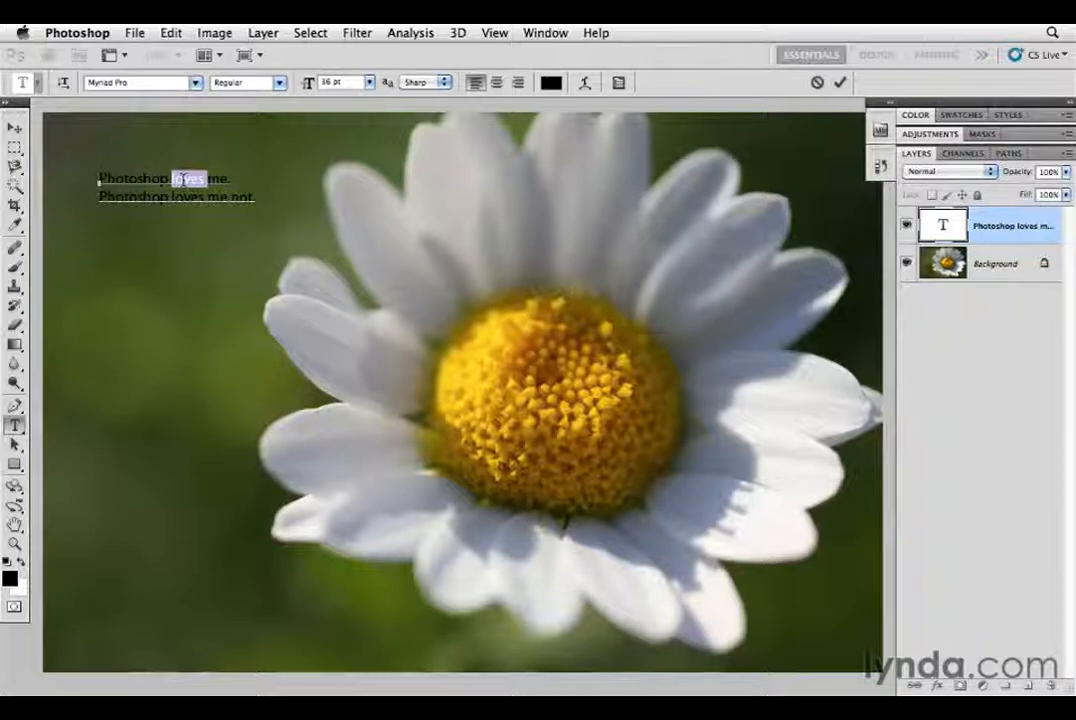
{"action": "key", "text": "Escape"}
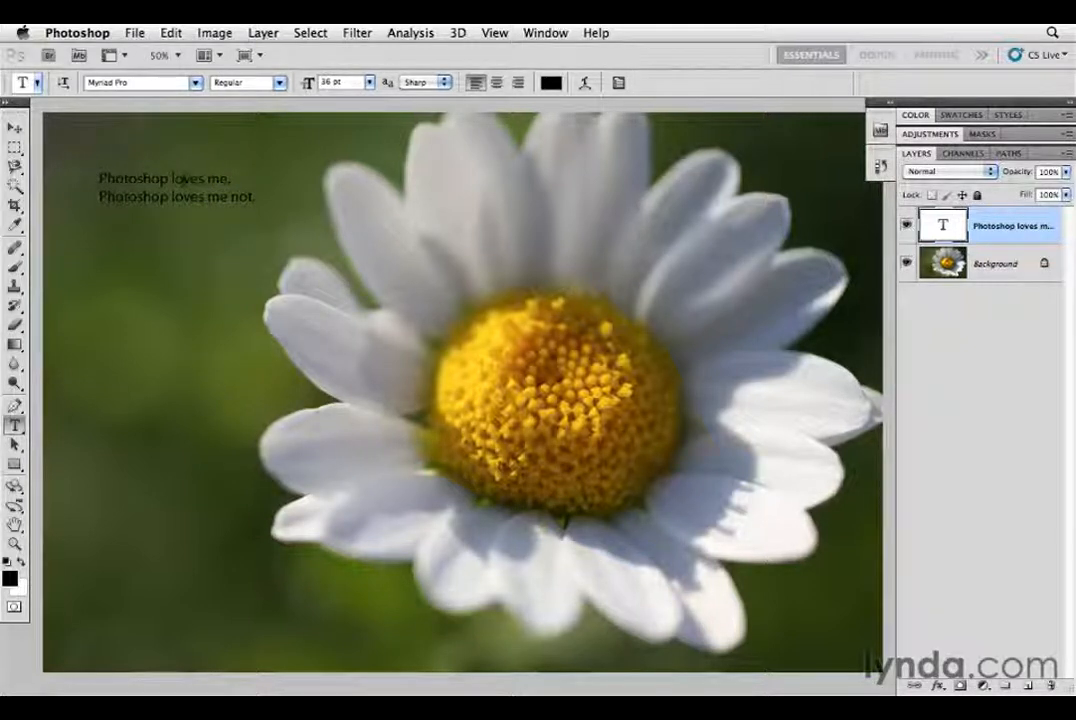
{"action": "left_click", "coordinate": [15, 127]}
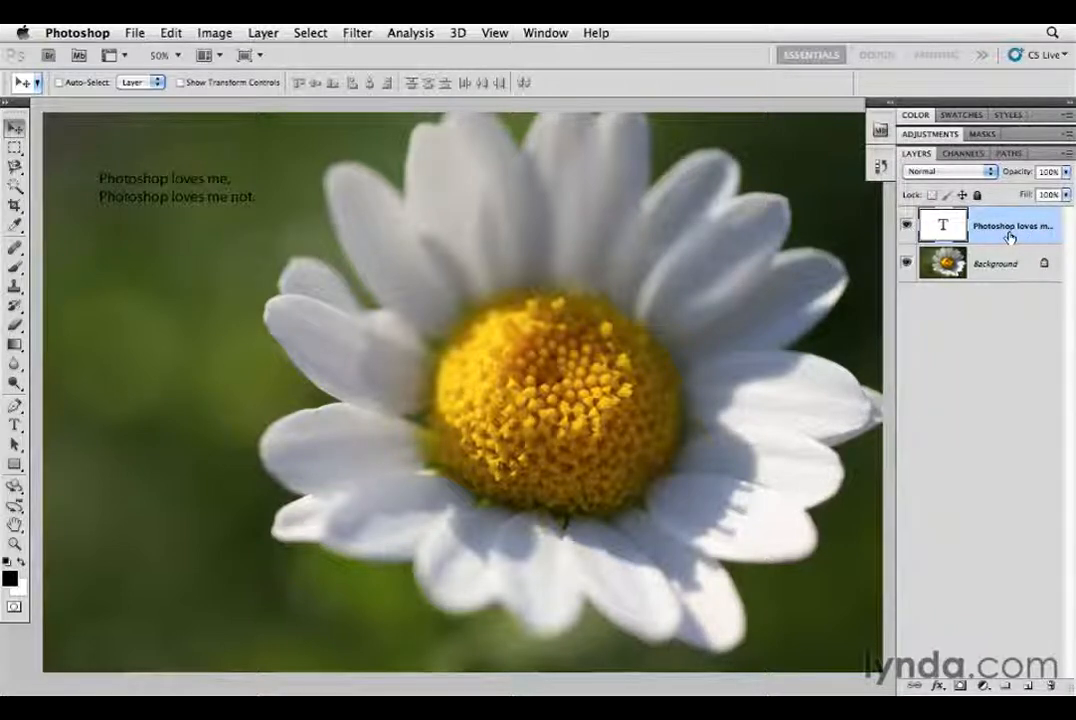
{"action": "double_click", "coordinate": [942, 228]}
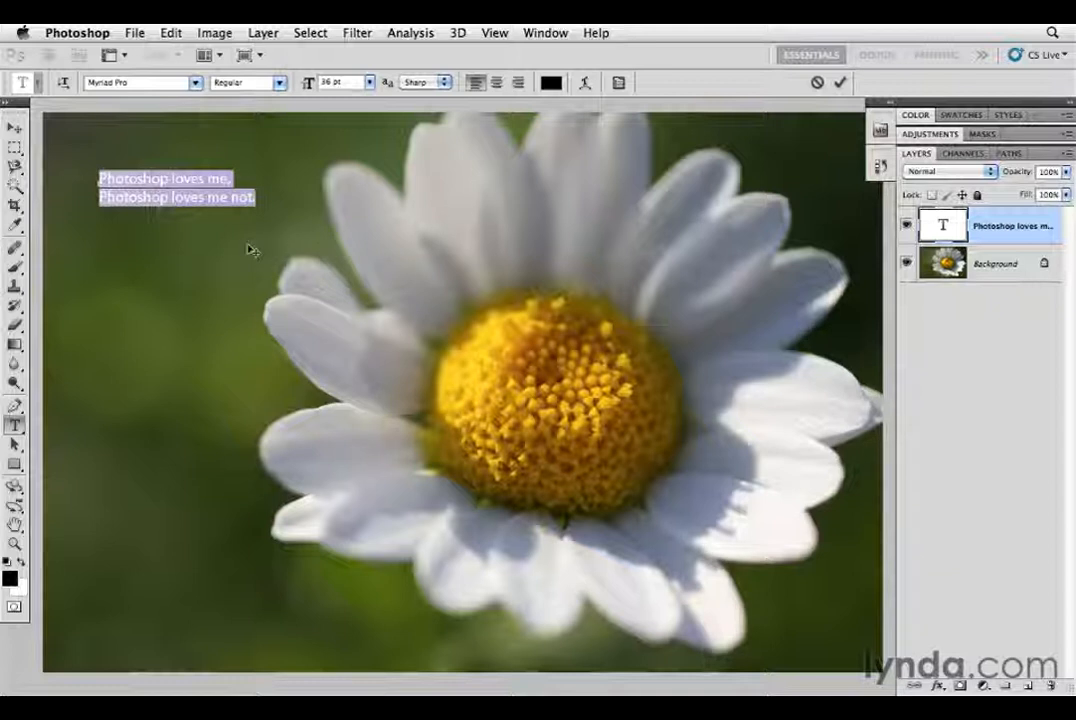
{"action": "triple_click", "coordinate": [184, 181]}
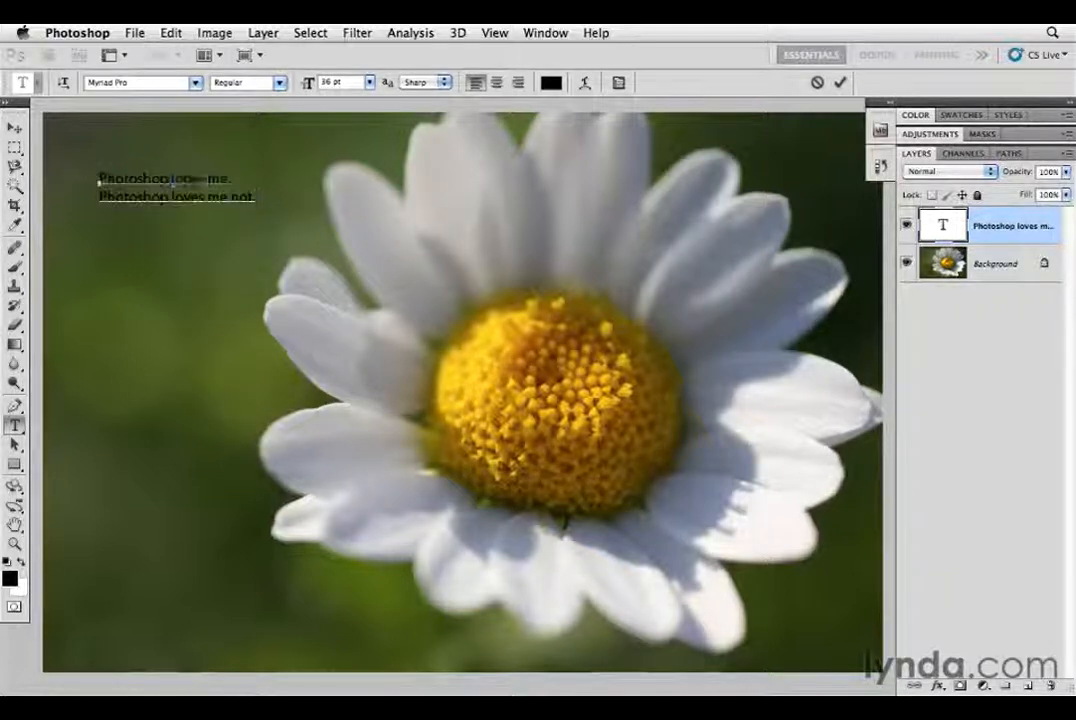
{"action": "left_click", "coordinate": [184, 181]}
{"action": "double_click", "coordinate": [188, 178]}
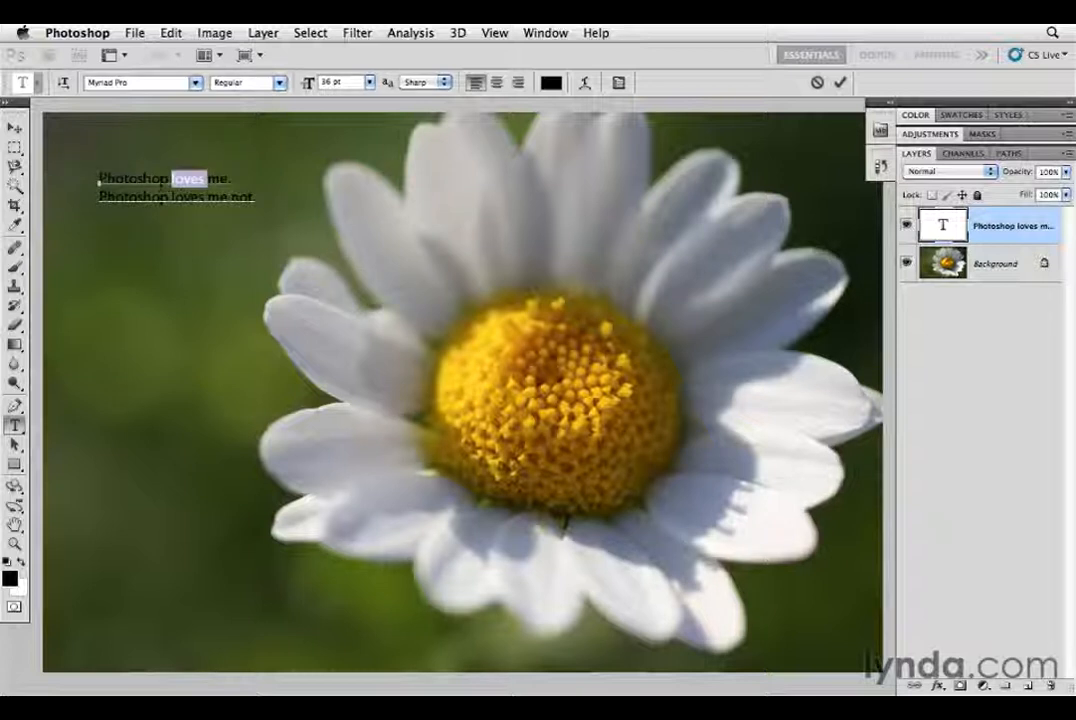
{"action": "double_click", "coordinate": [125, 197]}
{"action": "double_click", "coordinate": [188, 197]}
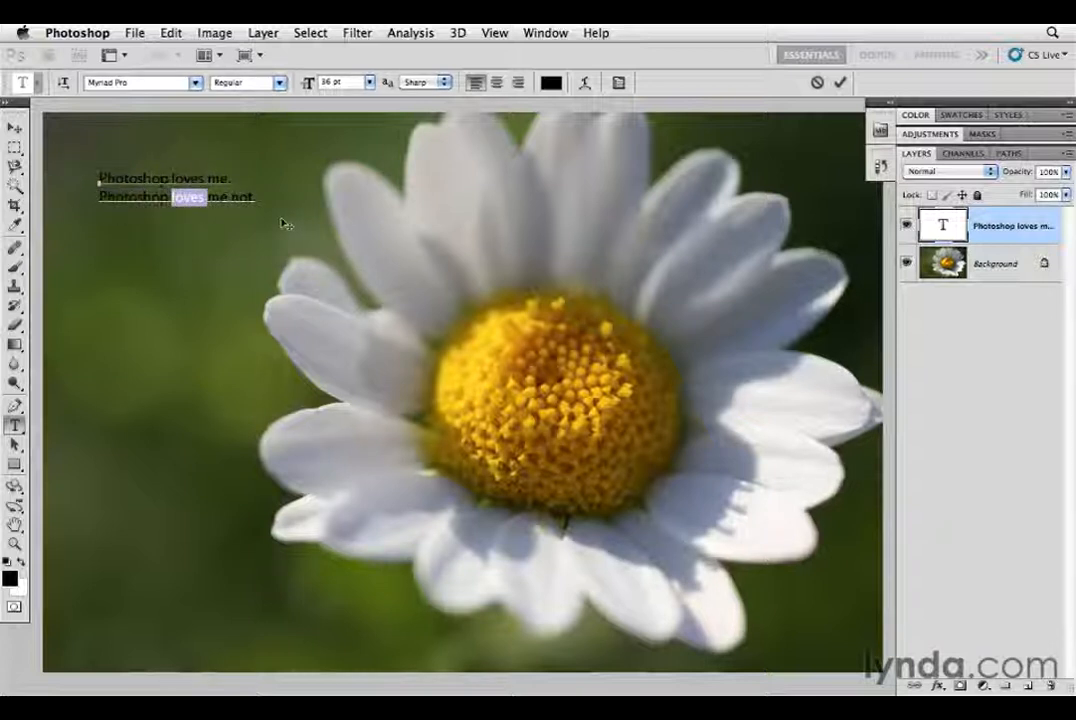
{"action": "key", "text": "ctrl+Return"}
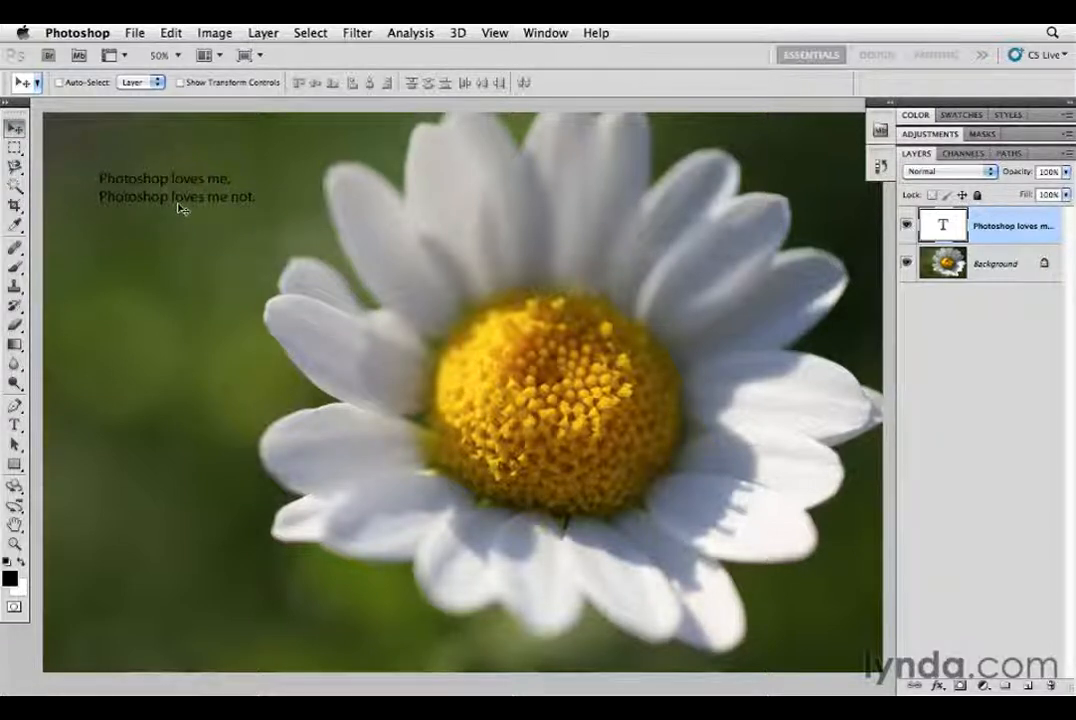
Try to reposition the text block slightly toward the image's upper-left corner during text editing, select words in it, and cancel the edit.
{"action": "key", "text": "t"}
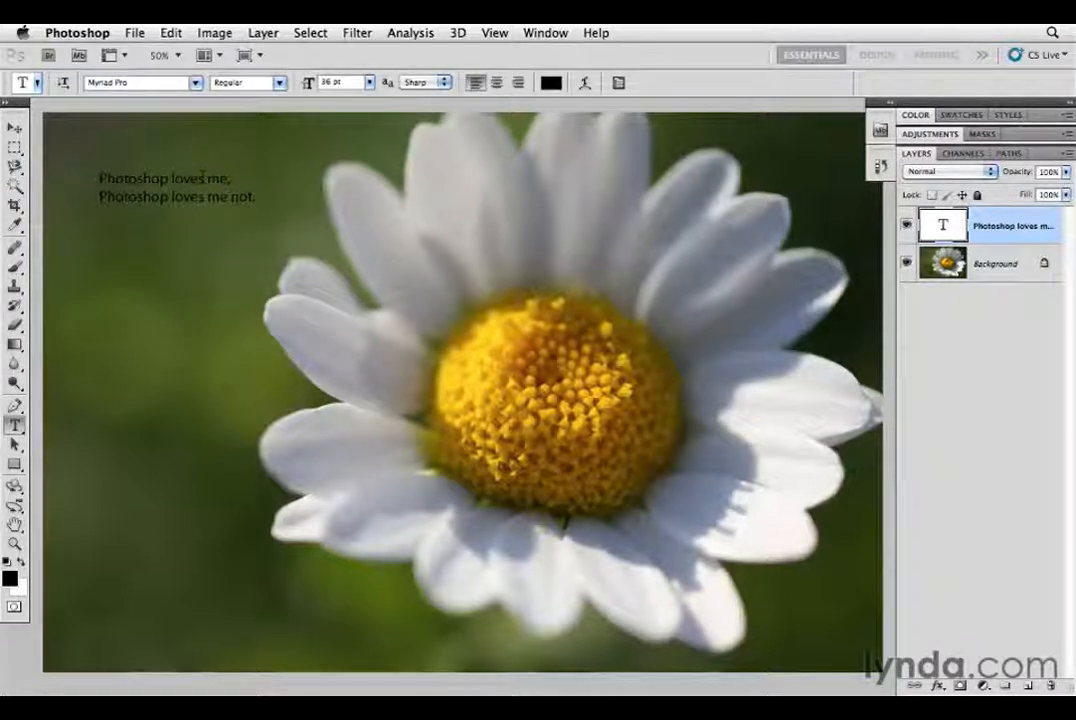
{"action": "double_click", "coordinate": [186, 179]}
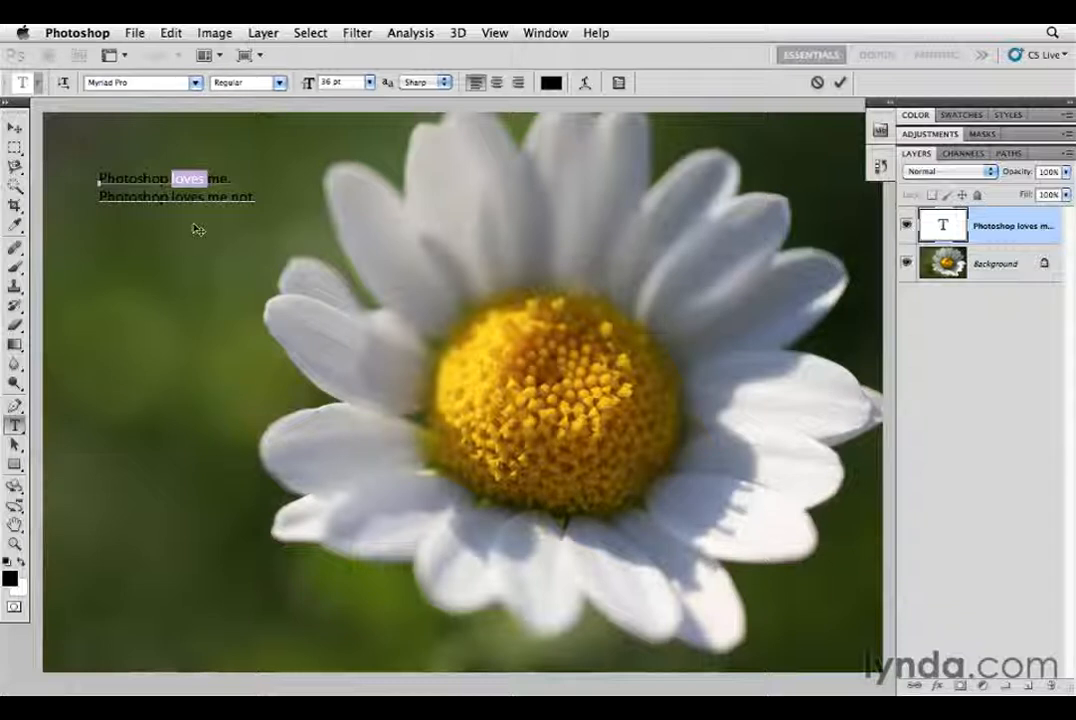
{"action": "left_click_drag", "start_coordinate": [197, 228], "coordinate": [168, 235]}
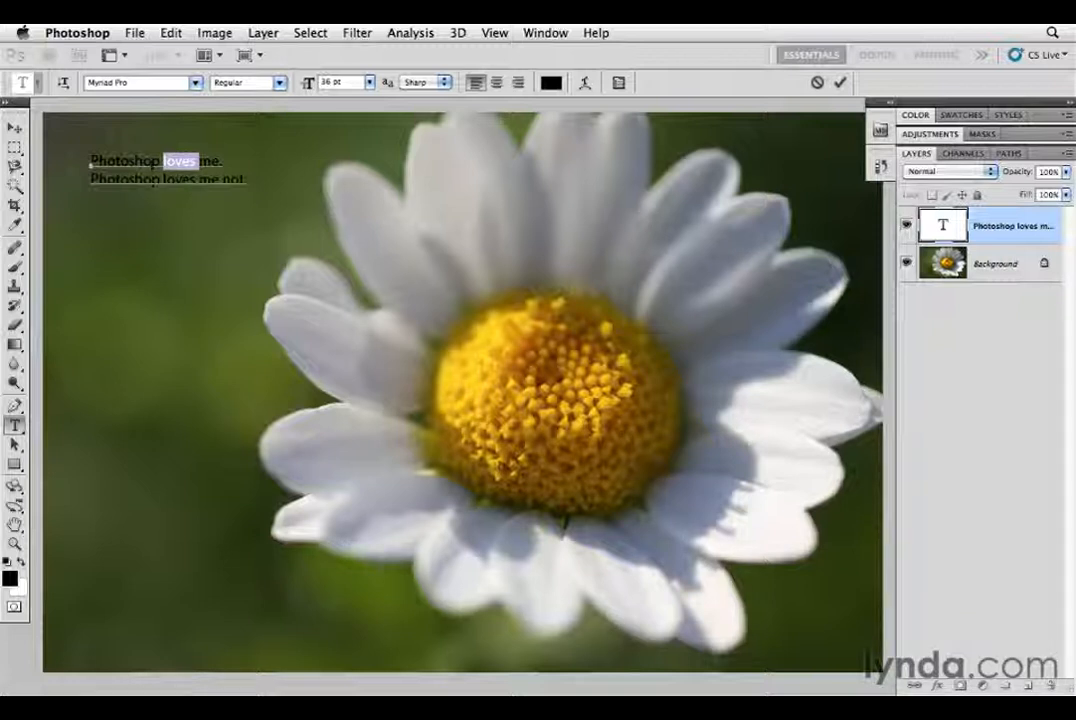
{"action": "double_click", "coordinate": [150, 161]}
{"action": "double_click", "coordinate": [180, 161]}
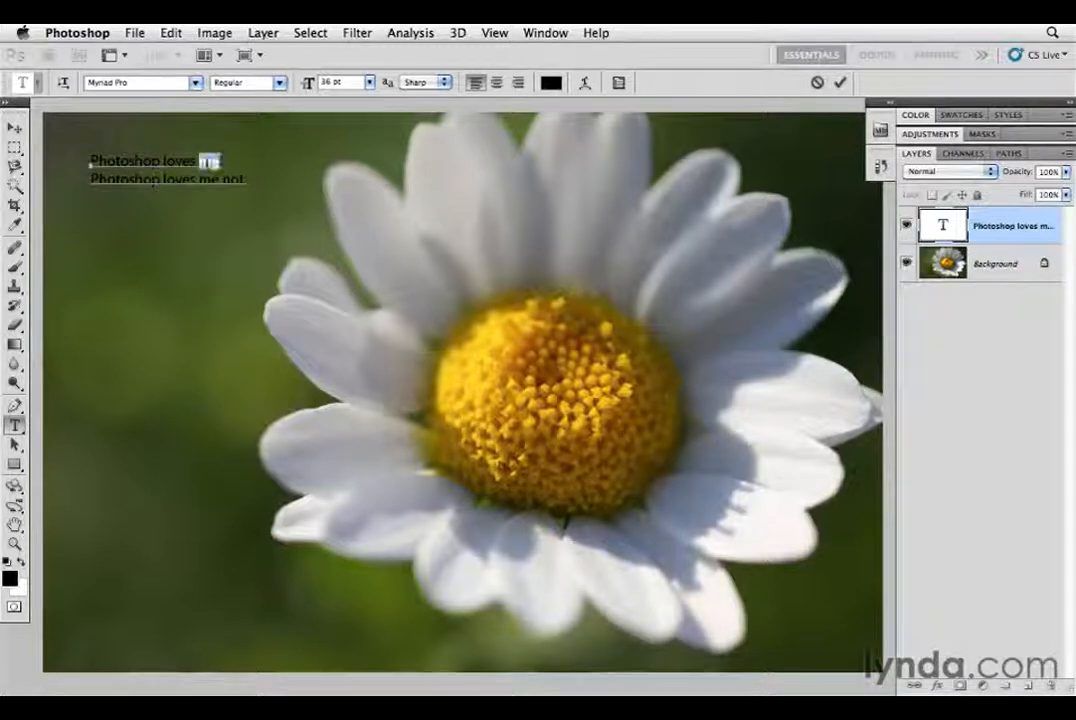
{"action": "double_click", "coordinate": [180, 179]}
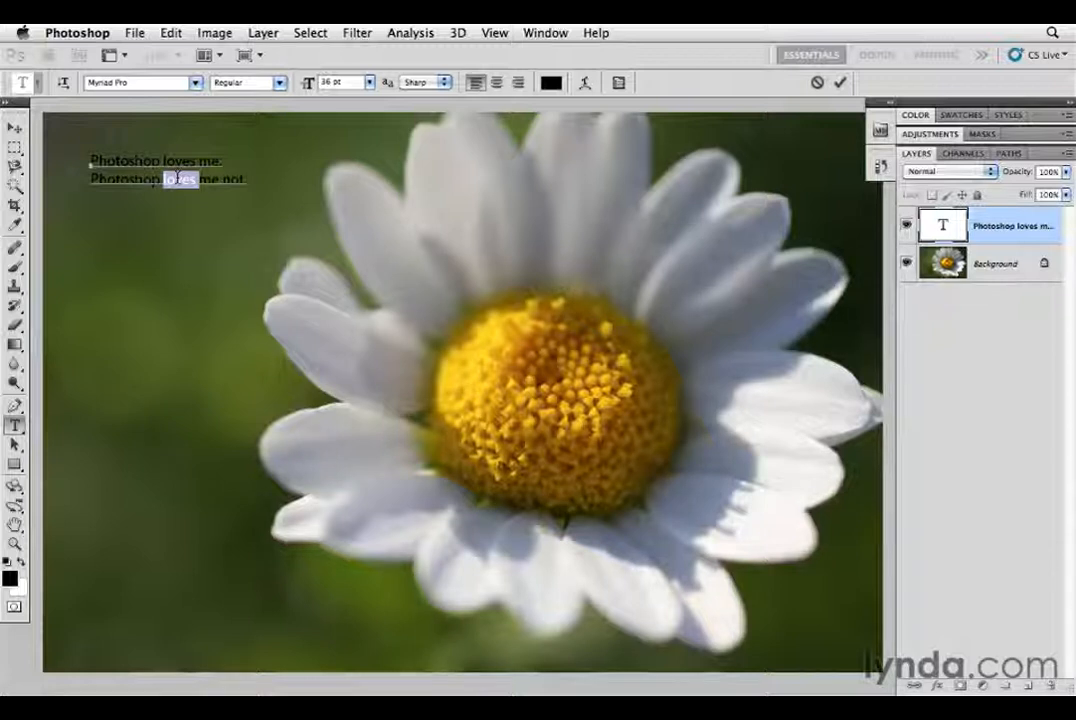
{"action": "key", "text": "Escape"}
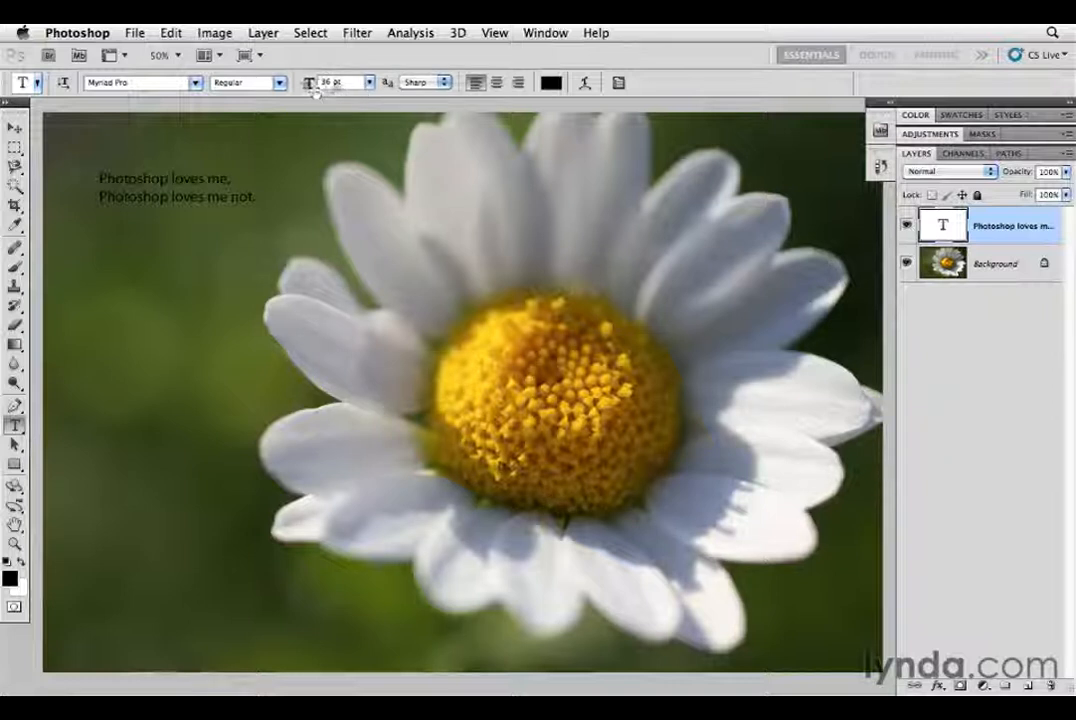
Set the two-line text layer's font size to 55 pt, trying 72, 114 and 79 pt on the way.
{"action": "left_click", "coordinate": [369, 83]}
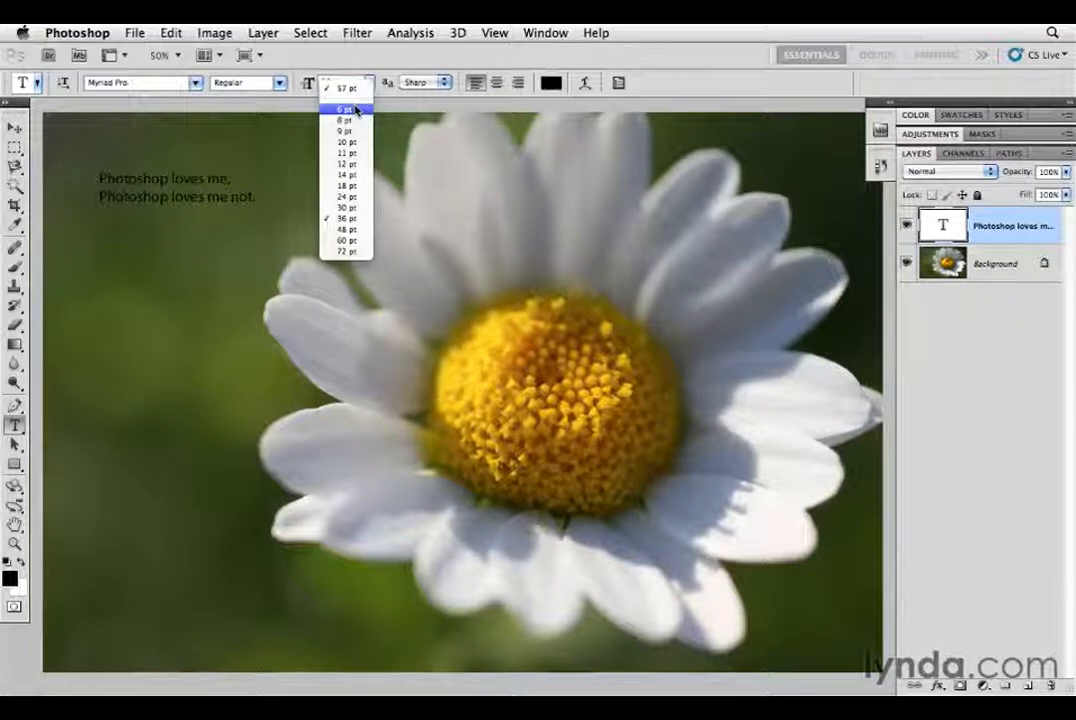
{"action": "left_click", "coordinate": [350, 251]}
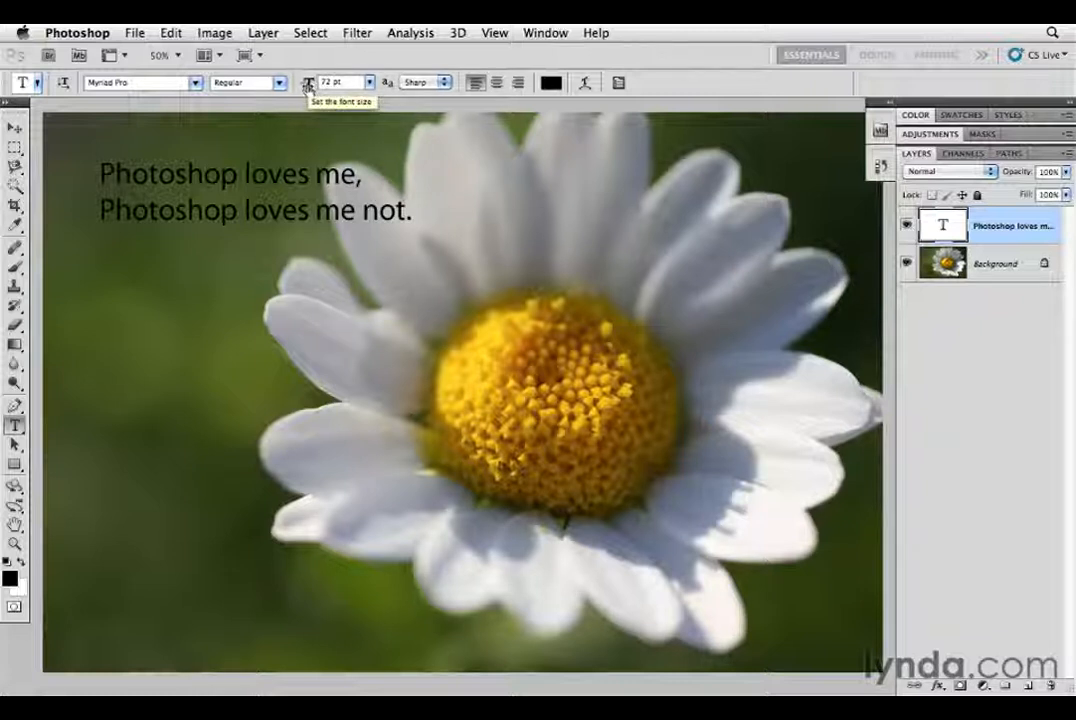
{"action": "left_click_drag", "start_coordinate": [308, 87], "coordinate": [342, 86]}
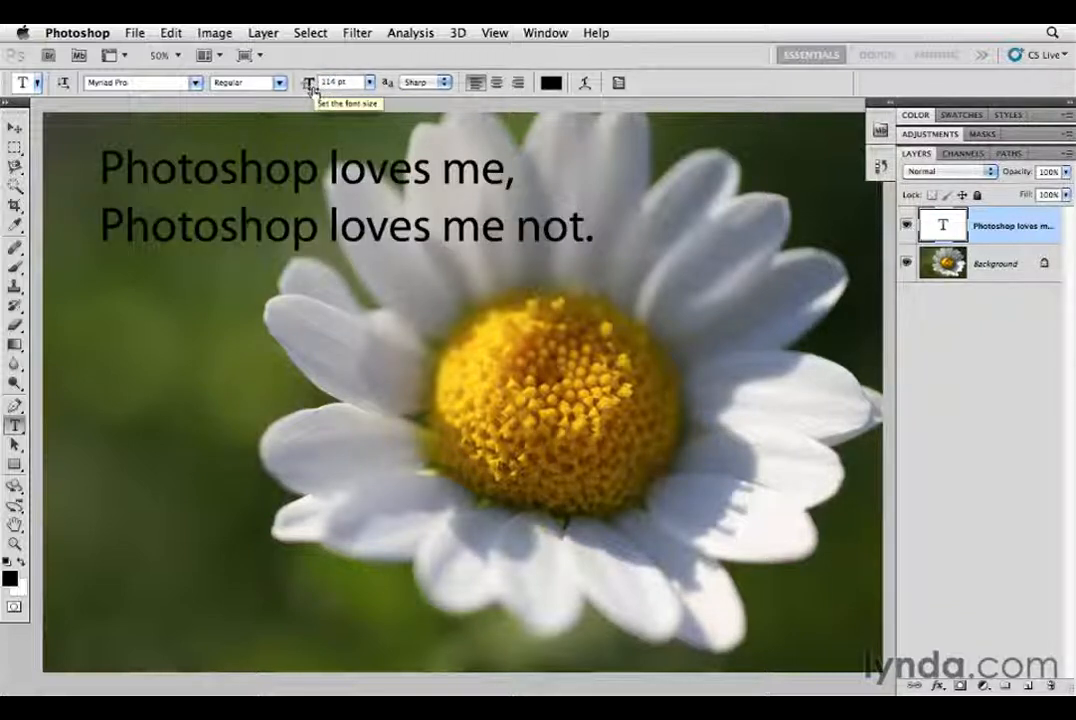
{"action": "left_click_drag", "start_coordinate": [309, 88], "coordinate": [281, 94]}
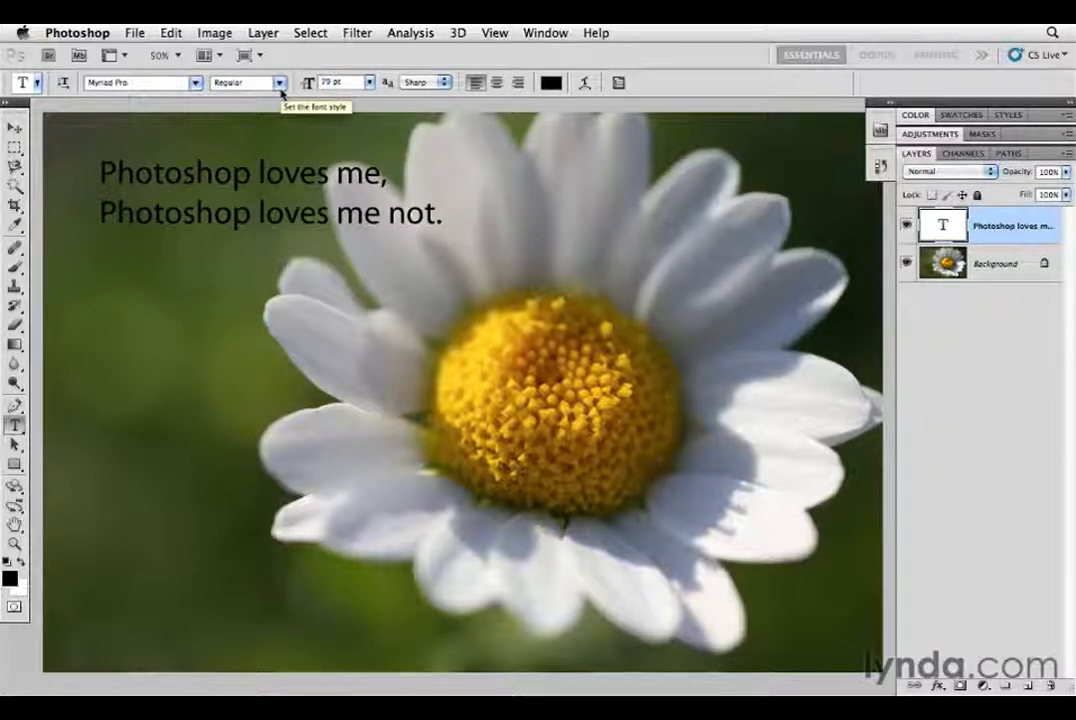
{"action": "left_click_drag", "start_coordinate": [310, 88], "coordinate": [293, 92]}
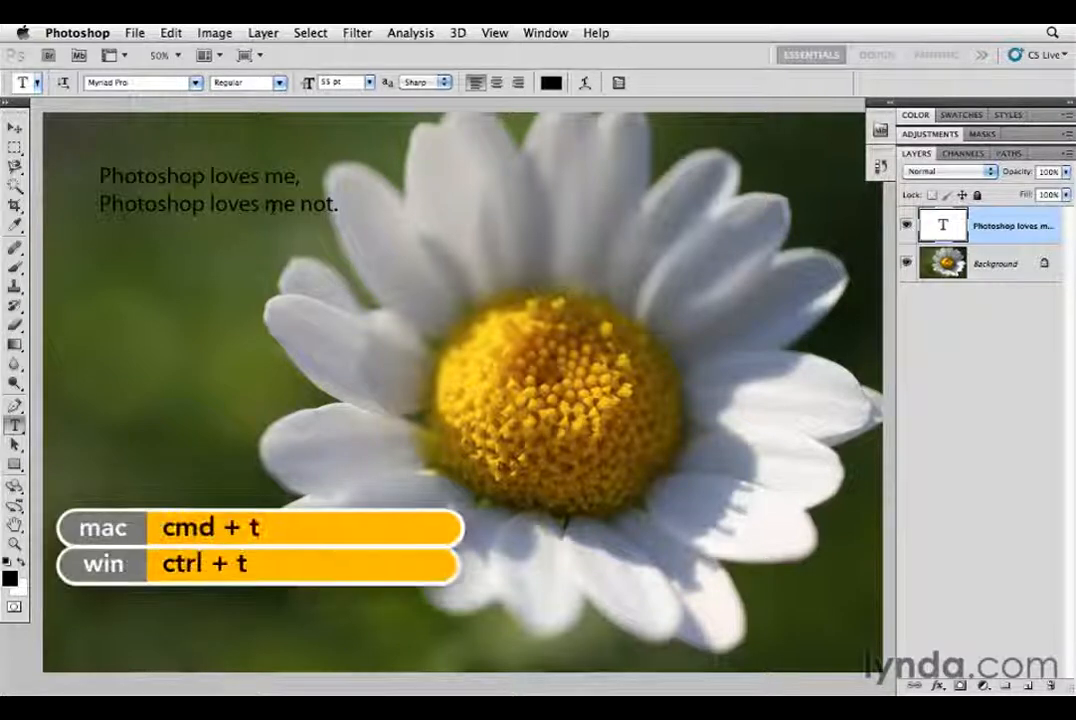
Scale the text layer proportionally with Free Transform to about 241% so it spans most of the flower's width.
{"action": "key", "text": "super+t"}
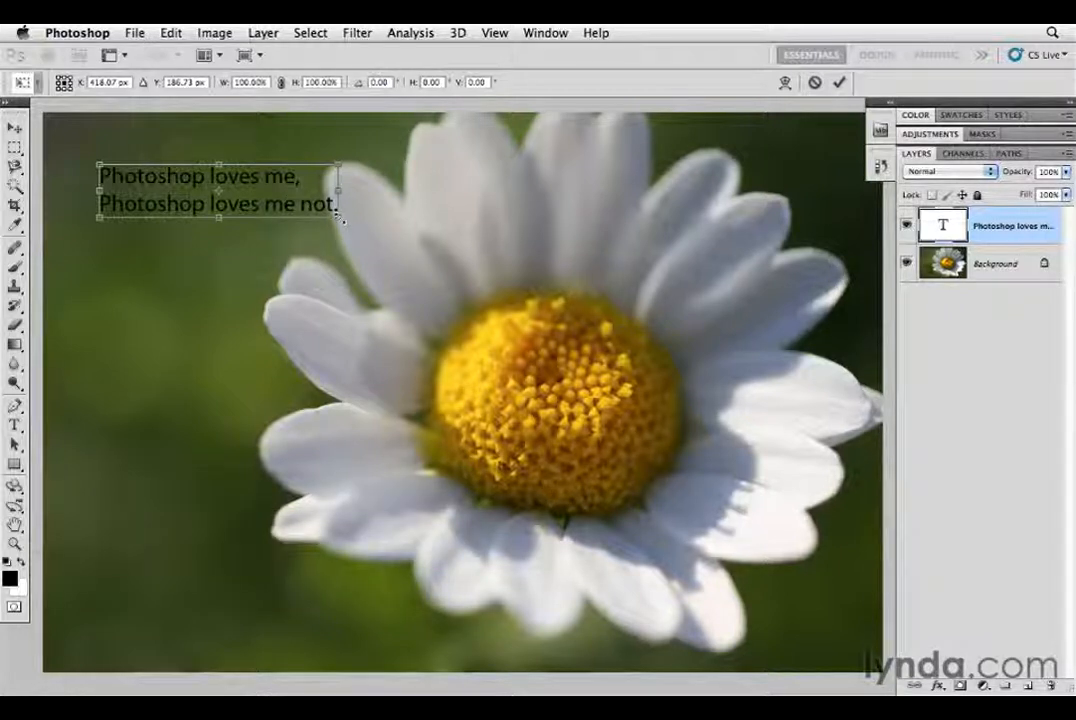
{"action": "left_click_drag", "start_coordinate": [340, 219], "coordinate": [675, 292]}
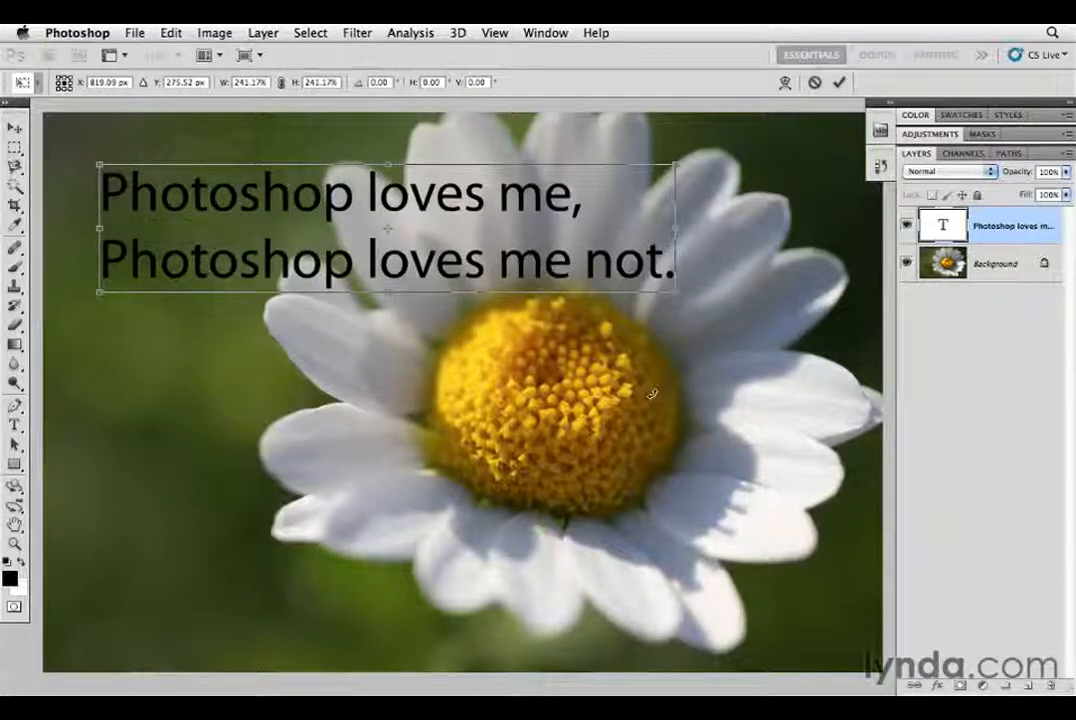
{"action": "key", "text": "Return"}
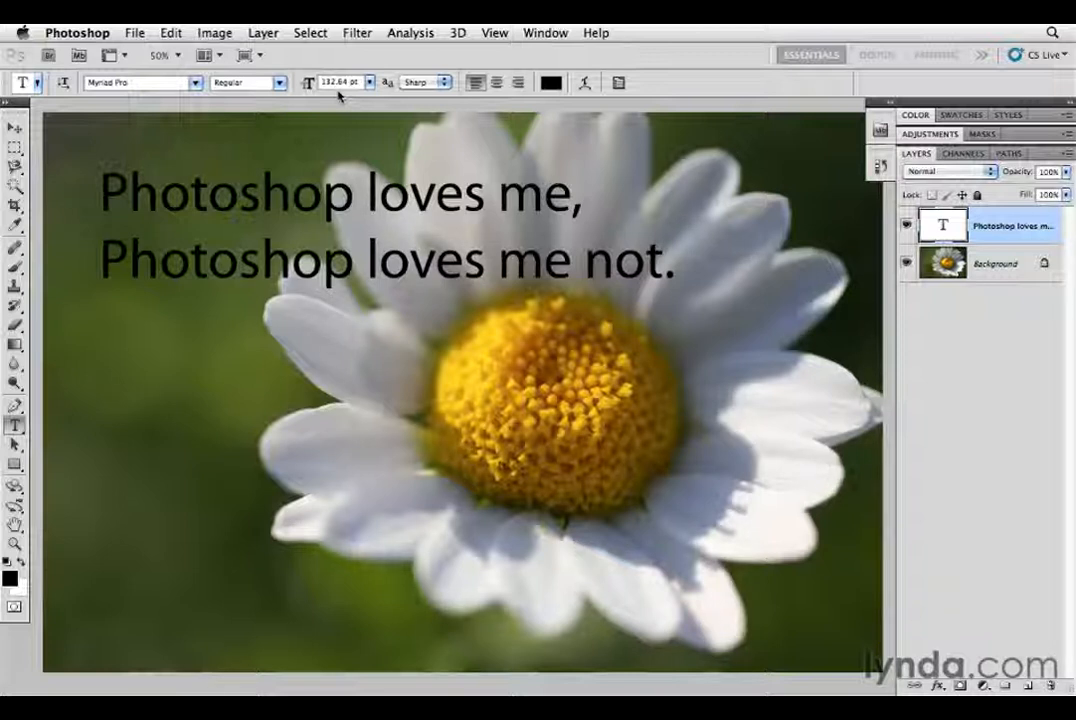
Browse the available font families for the text layer and keep Myriad Pro.
{"action": "left_click", "coordinate": [192, 83]}
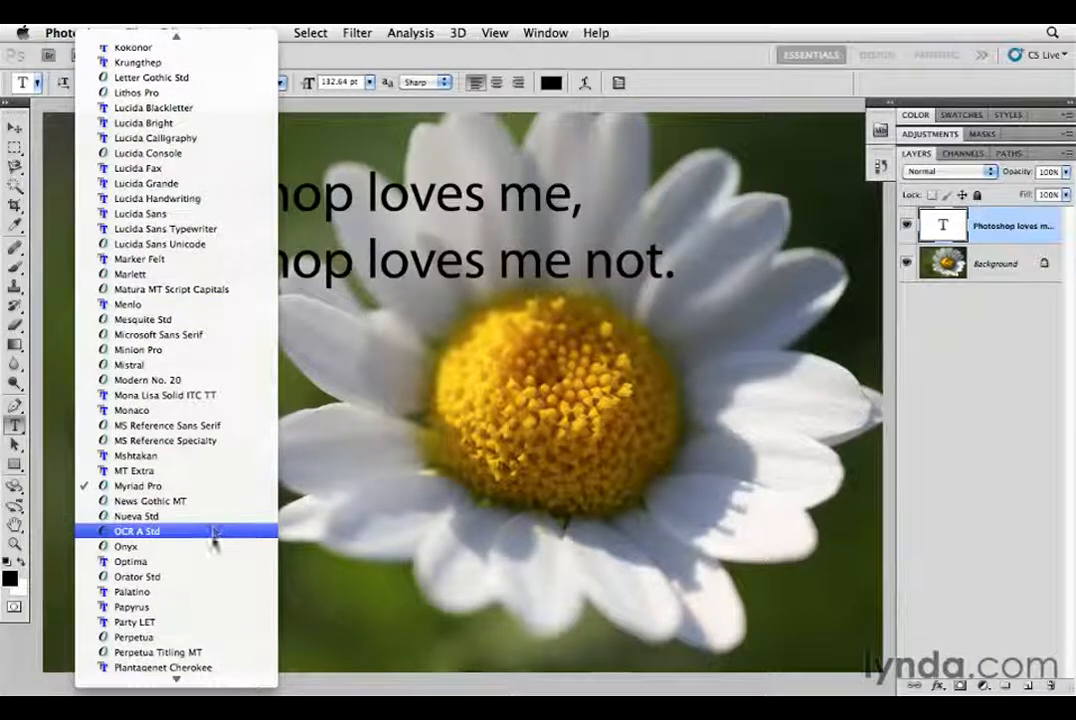
{"action": "left_click", "coordinate": [176, 484]}
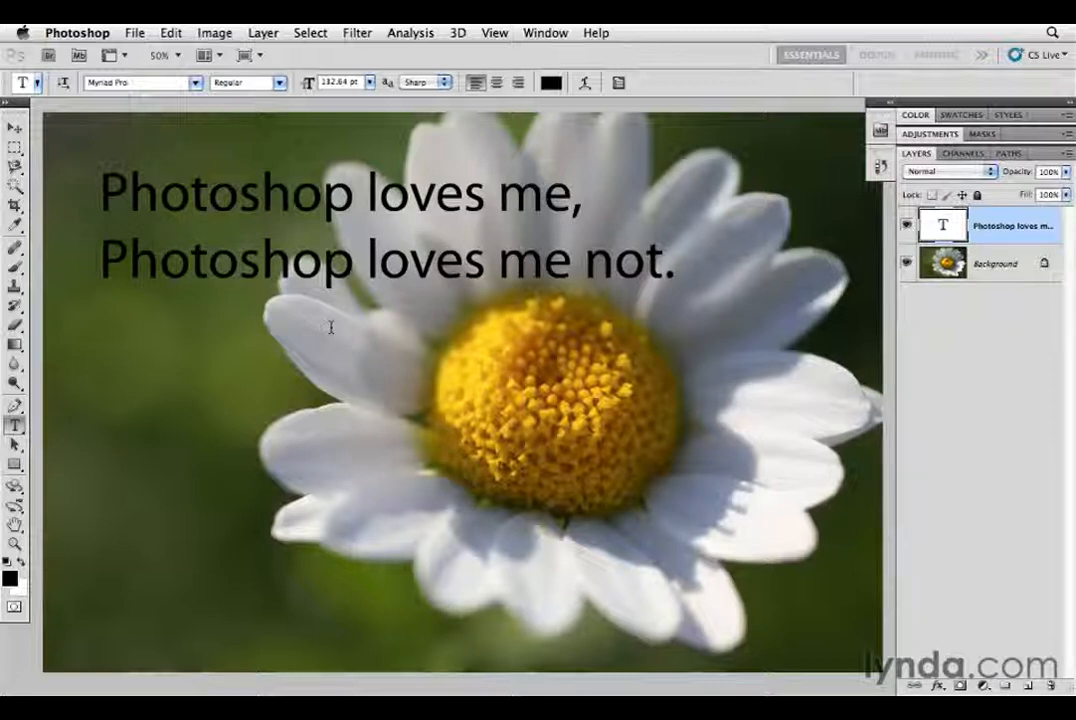
Preview the text layer in successive font families, including News Gothic MT, Nueva Std, Onyx, Optima and PortagoITC TT, stopping at Minion Pro.
{"action": "key", "text": "Return"}
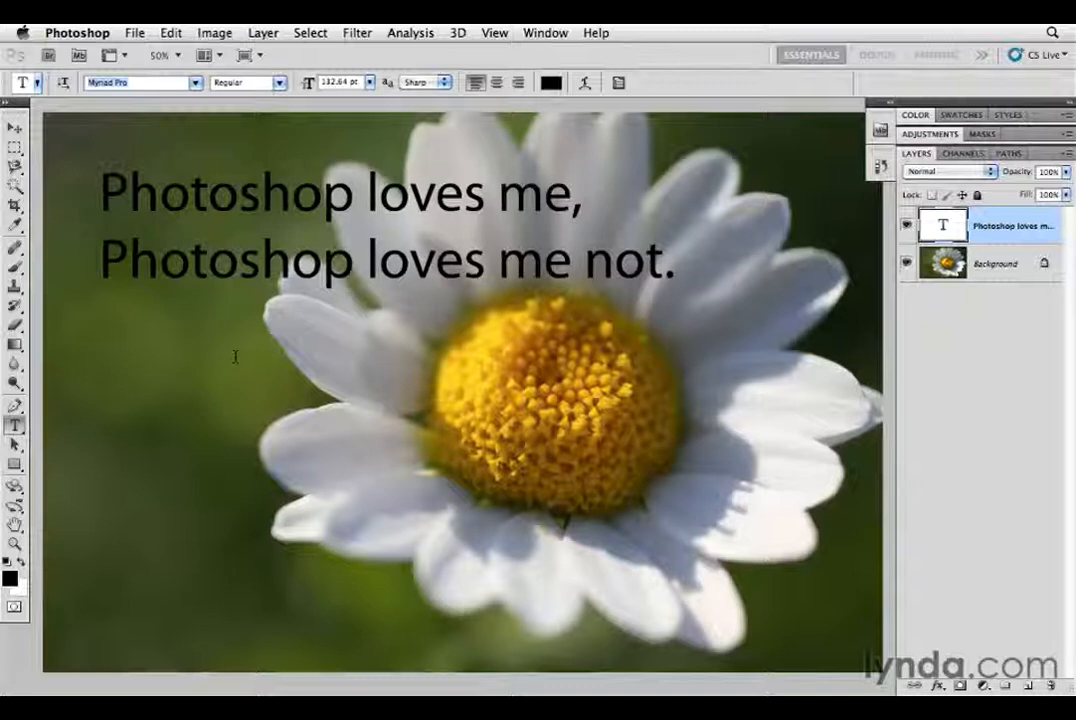
{"action": "key", "text": "Down"}
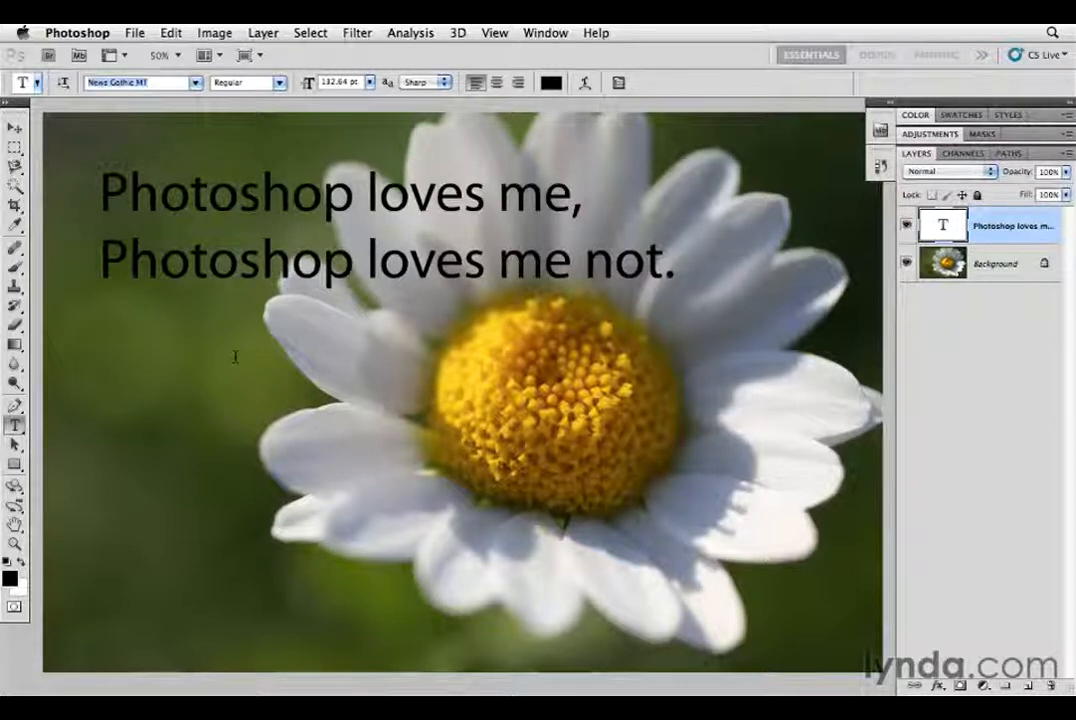
{"action": "key", "text": "Down"}
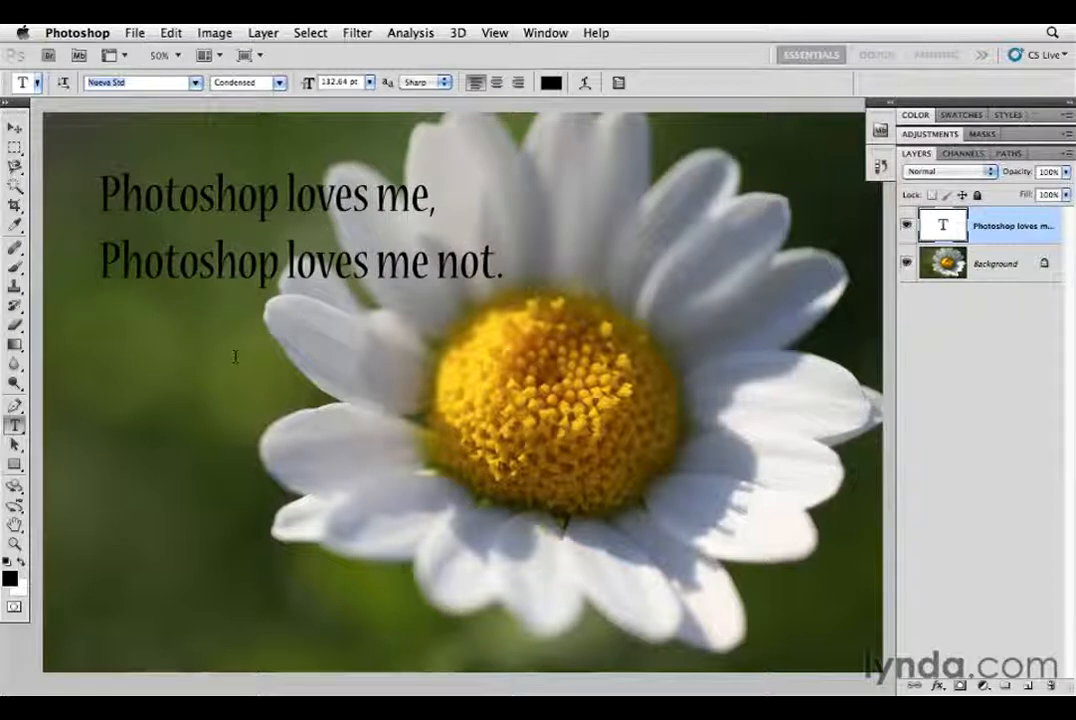
{"action": "key", "text": "Down"}
{"action": "key", "text": "Down"}
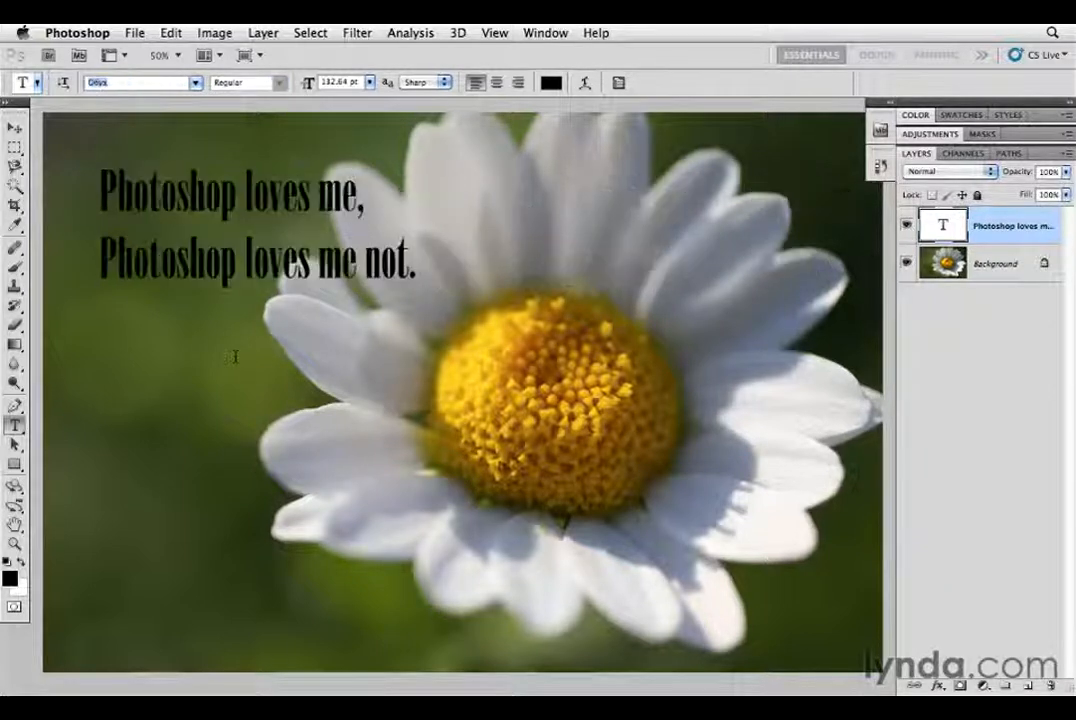
{"action": "key", "text": "Down"}
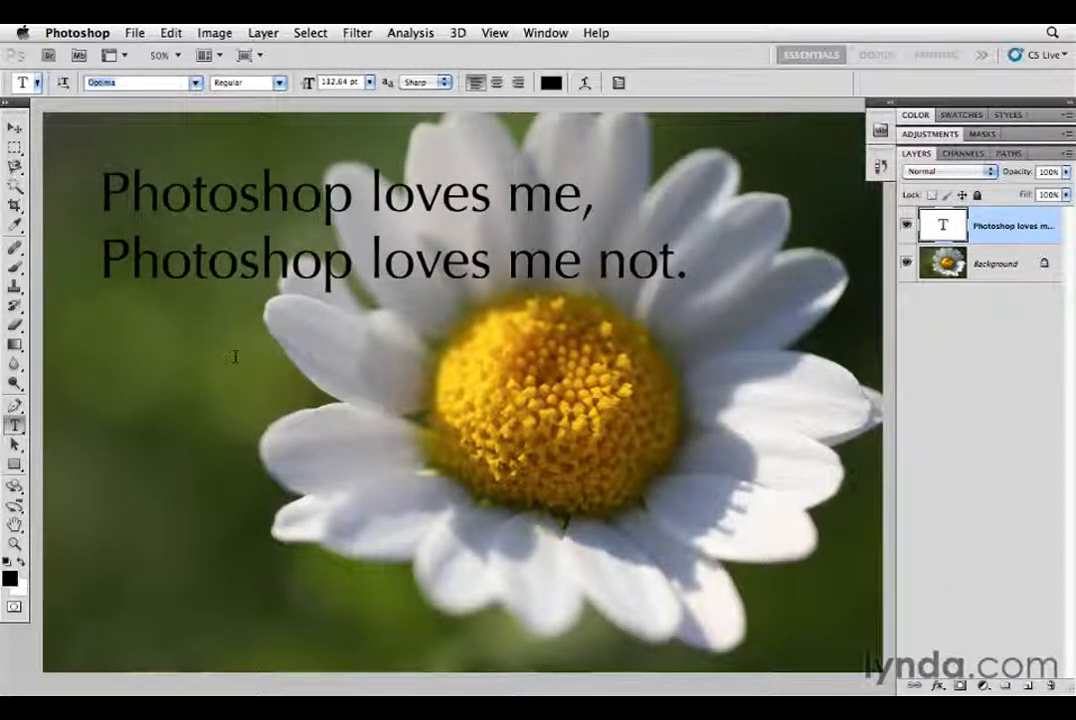
{"action": "key", "text": "Down"}
{"action": "key", "text": "Down"}
{"action": "key", "text": "Down"}
{"action": "key", "text": "Down"}
{"action": "key", "text": "Down"}
{"action": "key", "text": "Down"}
{"action": "key", "text": "Down"}
{"action": "key", "text": "Down"}
{"action": "key", "text": "Down"}
{"action": "key", "text": "Down"}
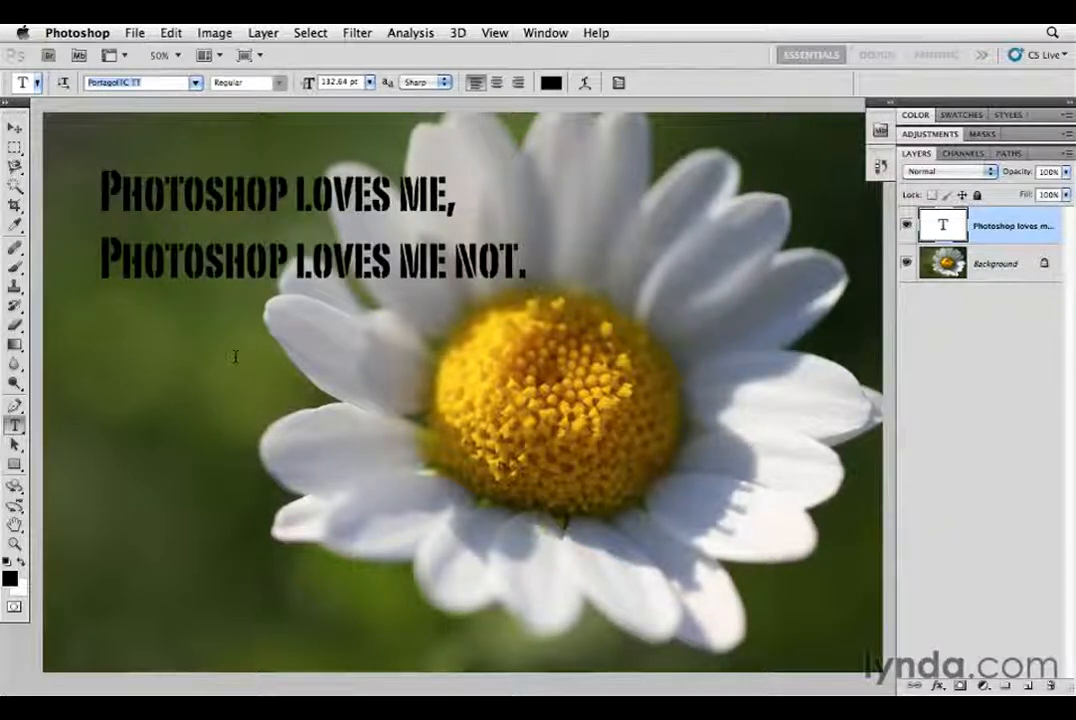
{"action": "key", "text": "Down"}
{"action": "key", "text": "Down"}
{"action": "key", "text": "Down"}
{"action": "key", "text": "Down"}
{"action": "key", "text": "Down"}
{"action": "key", "text": "Down"}
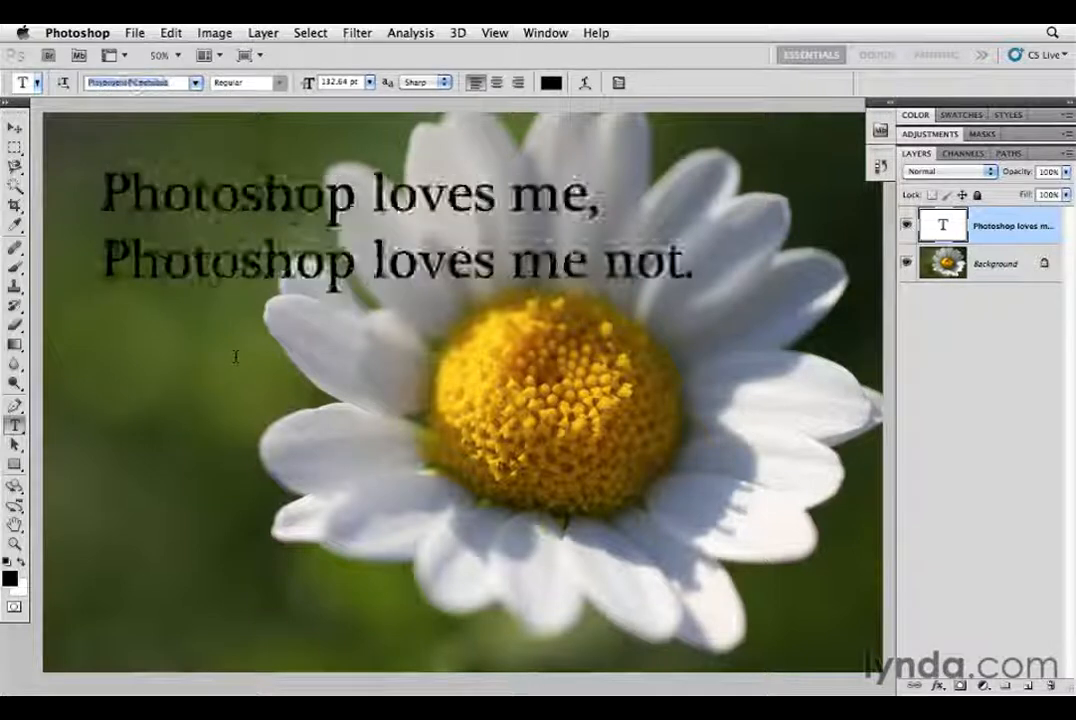
{"action": "key", "text": "Down"}
{"action": "key", "text": "Down"}
{"action": "key", "text": "Down"}
{"action": "key", "text": "Down"}
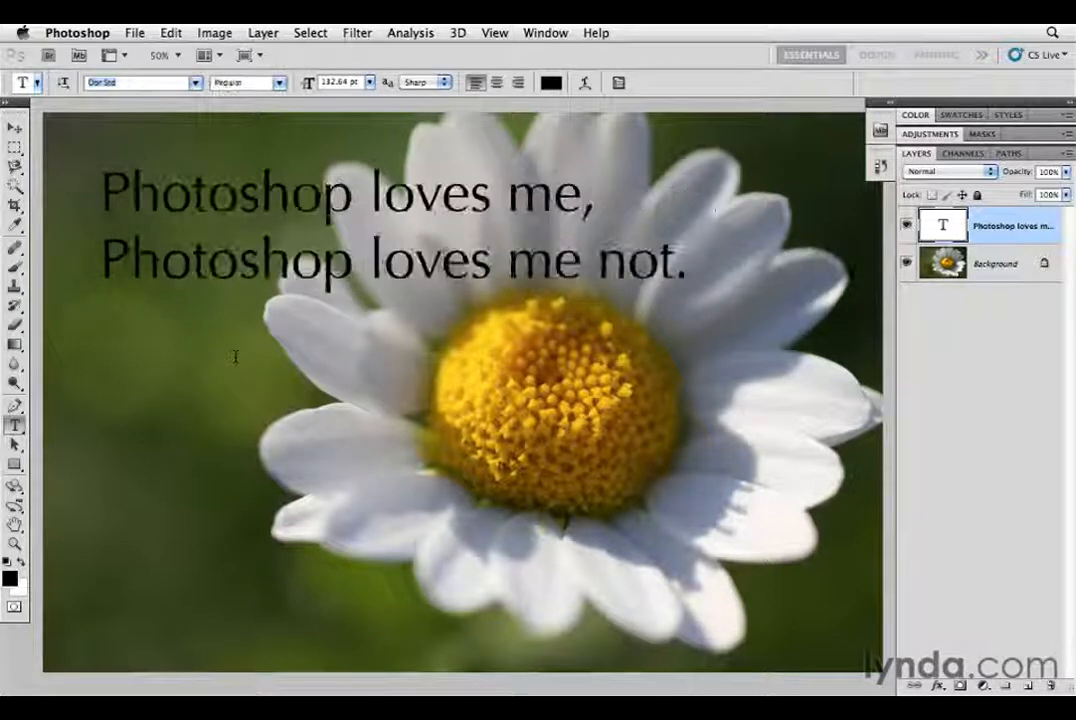
{"action": "key", "text": "Down"}
{"action": "key", "text": "Down"}
{"action": "key", "text": "Down"}
{"action": "key", "text": "Down"}
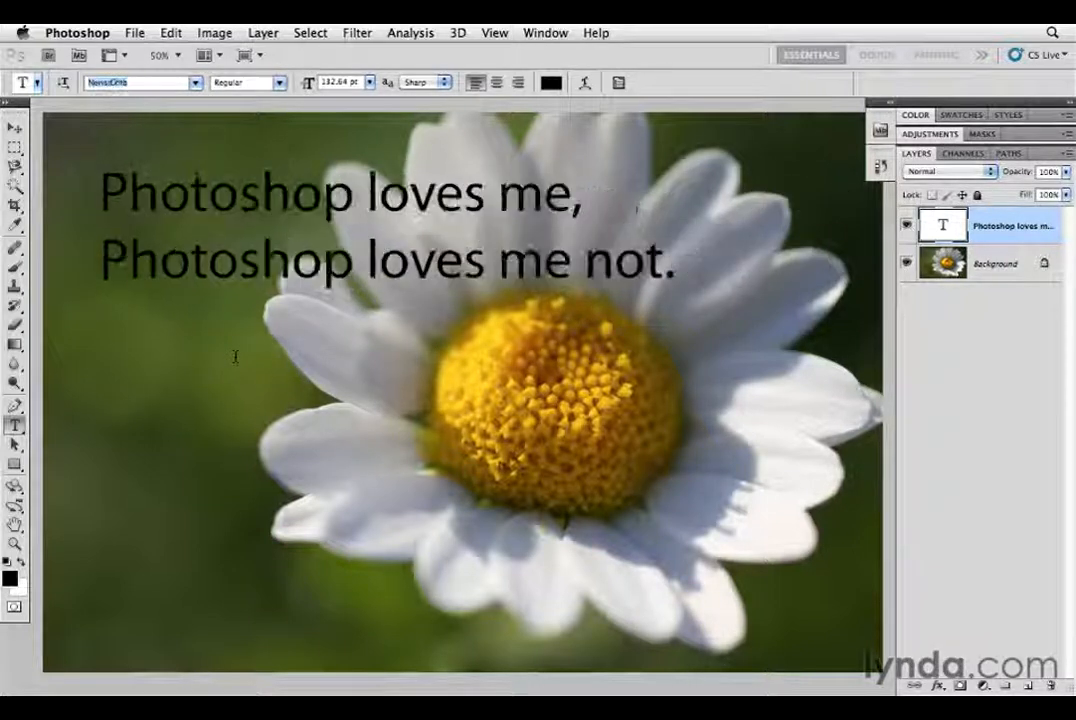
{"action": "key", "text": "Down"}
{"action": "key", "text": "Down"}
{"action": "key", "text": "Down"}
{"action": "key", "text": "Down"}
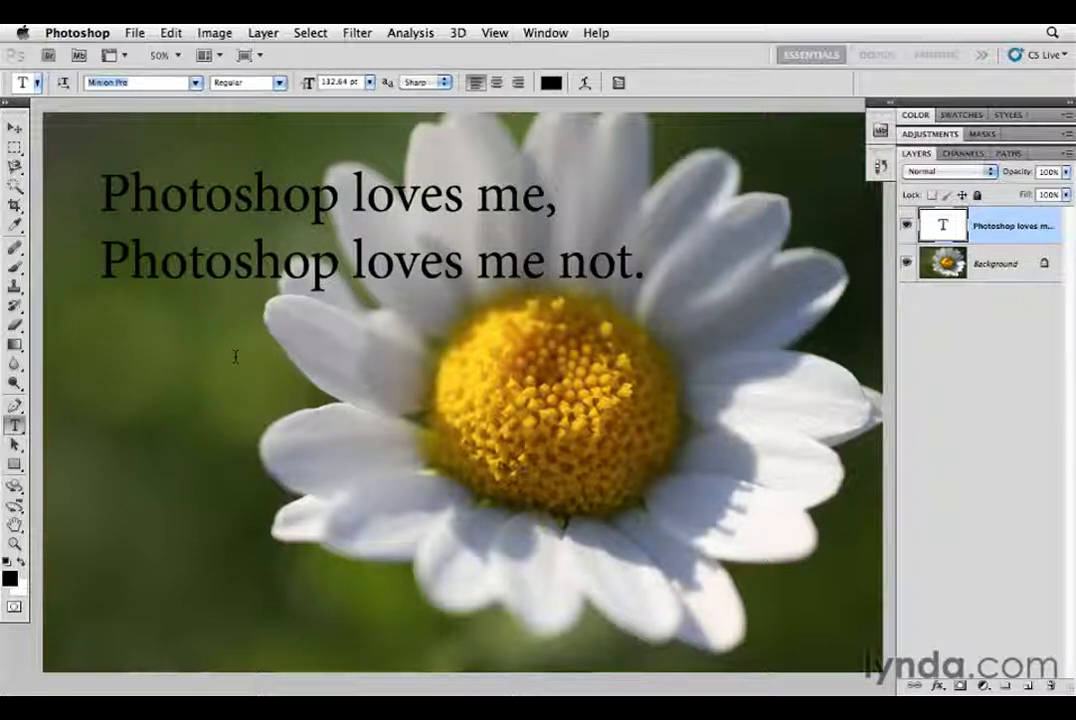
Set the text layer's font family to Rockwell after trying Impact.
{"action": "type", "text": "Impact"}
{"action": "key", "text": "Return"}
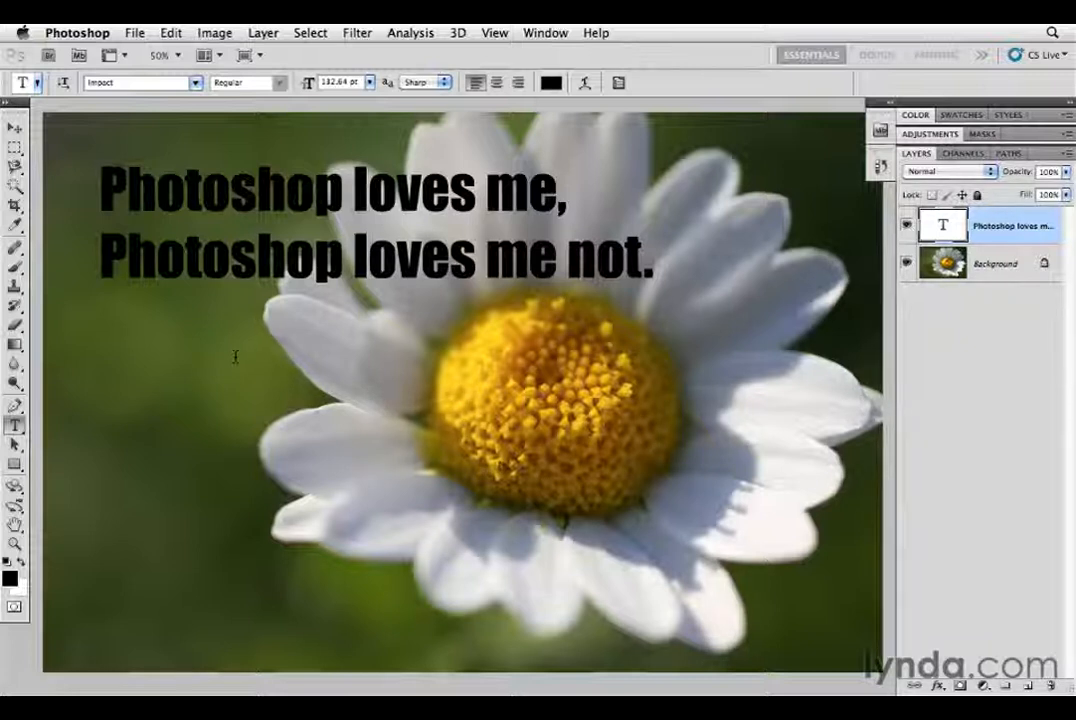
{"action": "key", "text": "Return"}
{"action": "type", "text": "Rockwell"}
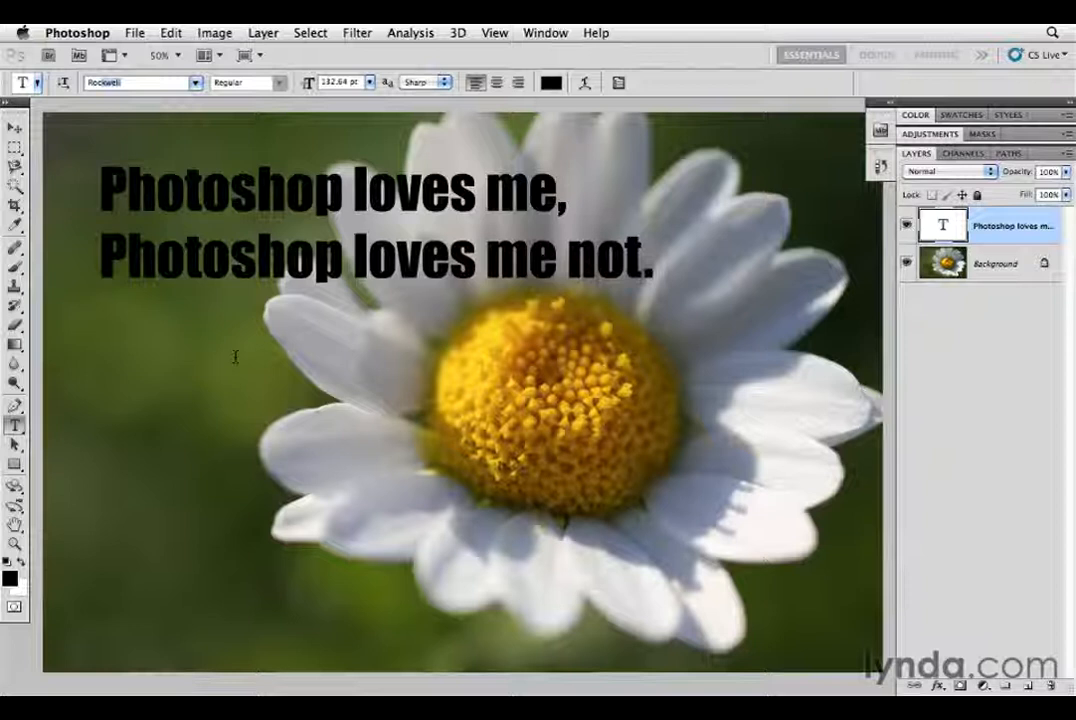
{"action": "key", "text": "Return"}
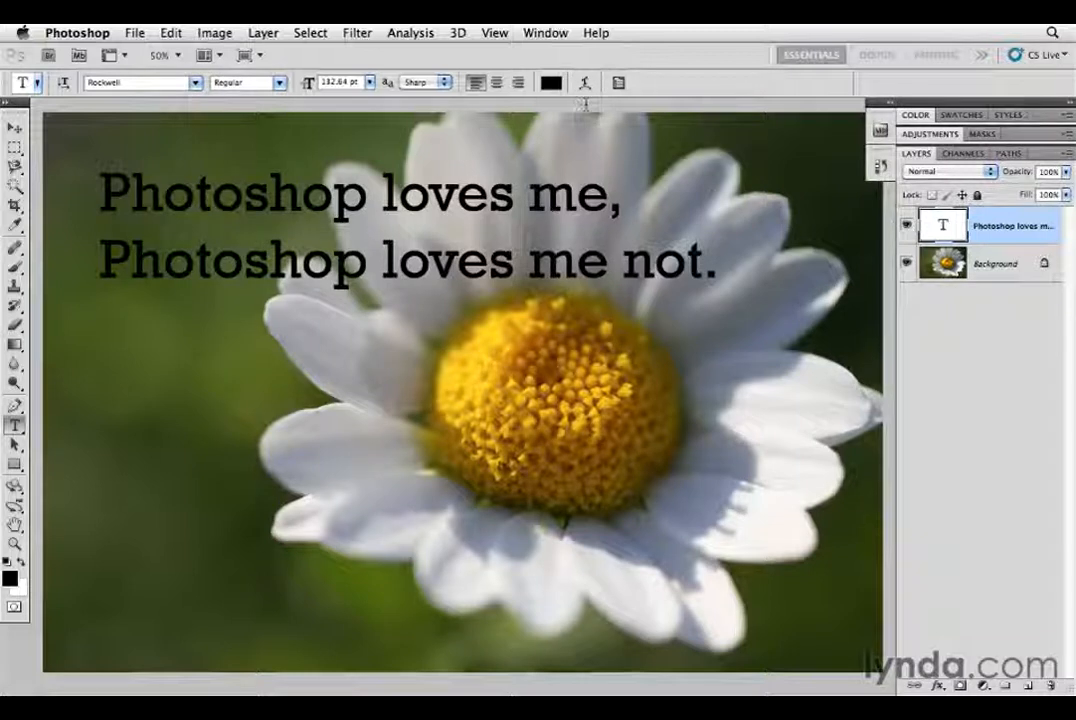
Examine the full Character and Paragraph formatting options for the text layer, leaving the Character options displayed.
{"action": "left_click", "coordinate": [619, 84]}
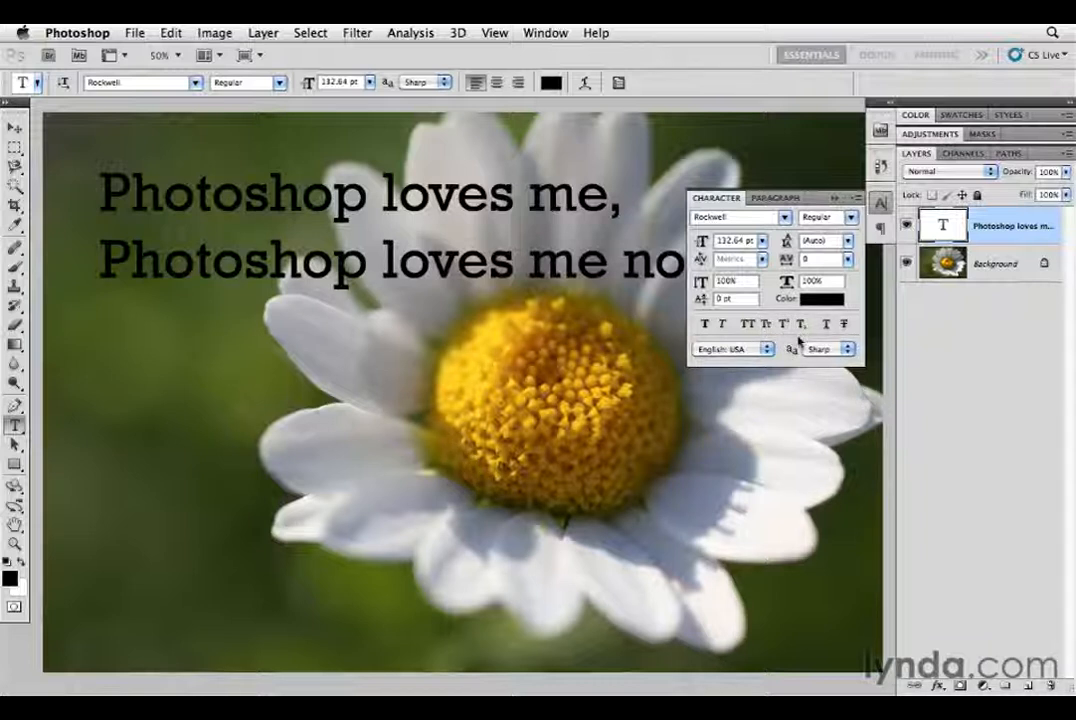
{"action": "left_click", "coordinate": [882, 203]}
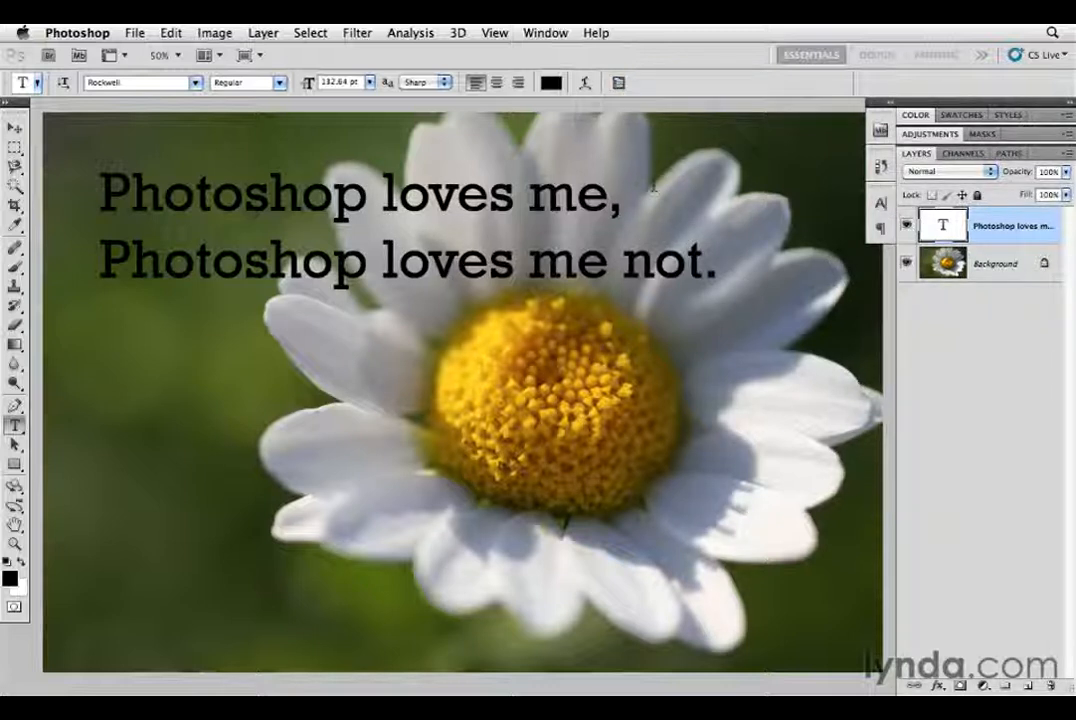
{"action": "left_click", "coordinate": [618, 84]}
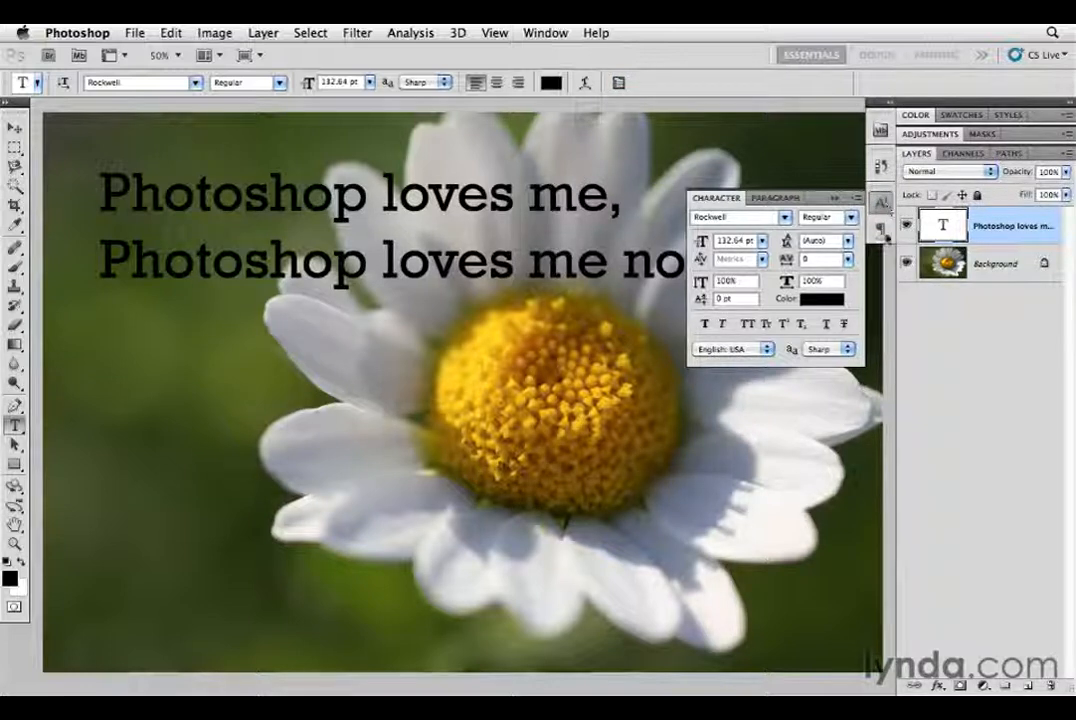
{"action": "left_click", "coordinate": [882, 206]}
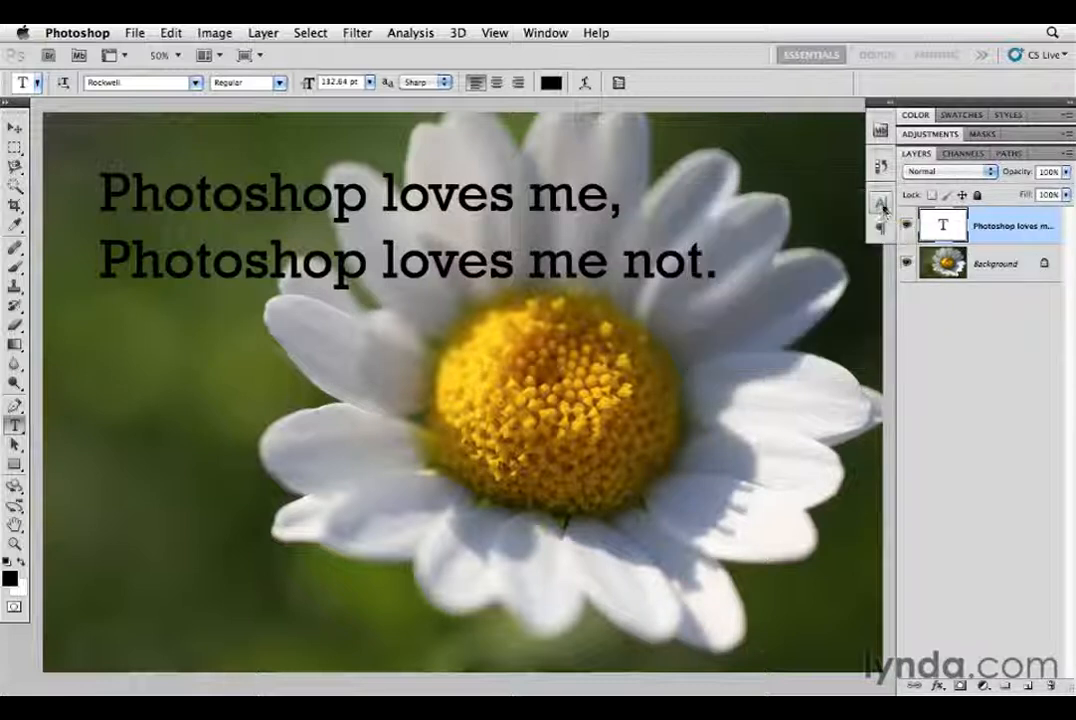
{"action": "left_click", "coordinate": [883, 207]}
{"action": "left_click", "coordinate": [884, 232]}
{"action": "left_click", "coordinate": [883, 207]}
{"action": "left_click", "coordinate": [884, 232]}
{"action": "left_click", "coordinate": [883, 207]}
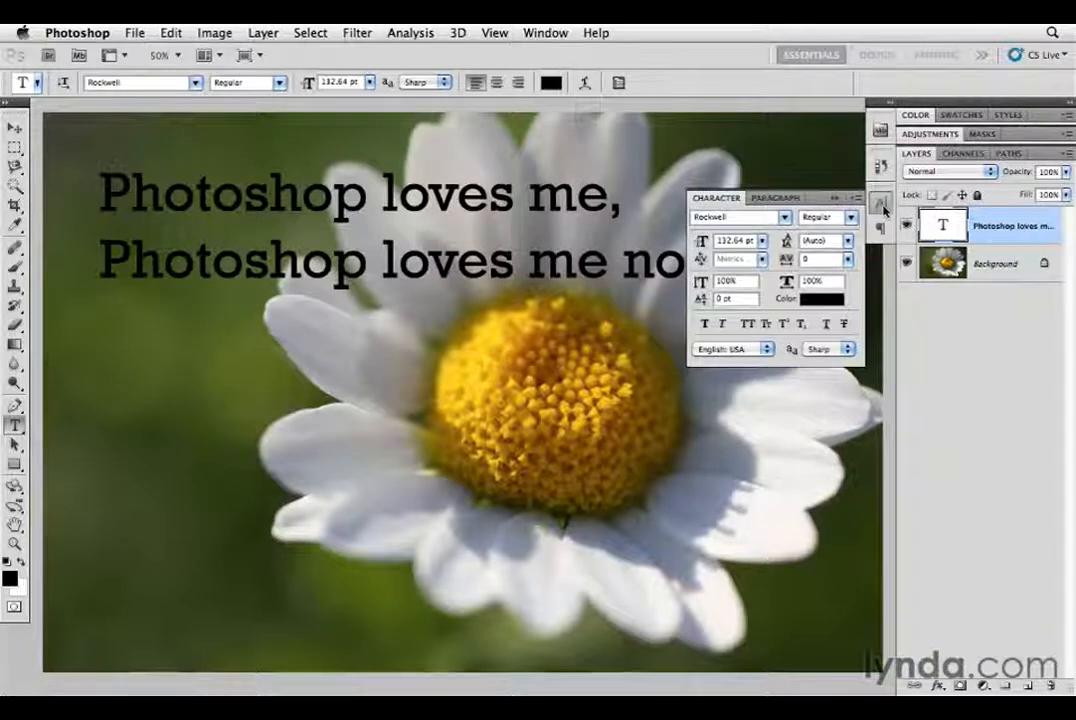